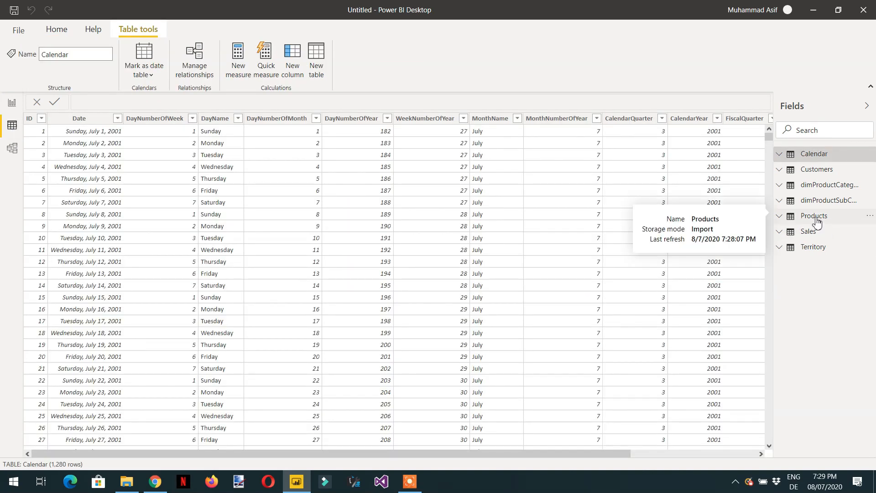
- Examine the Products table's columns and the values offered in its Category column filter
click(816, 221)
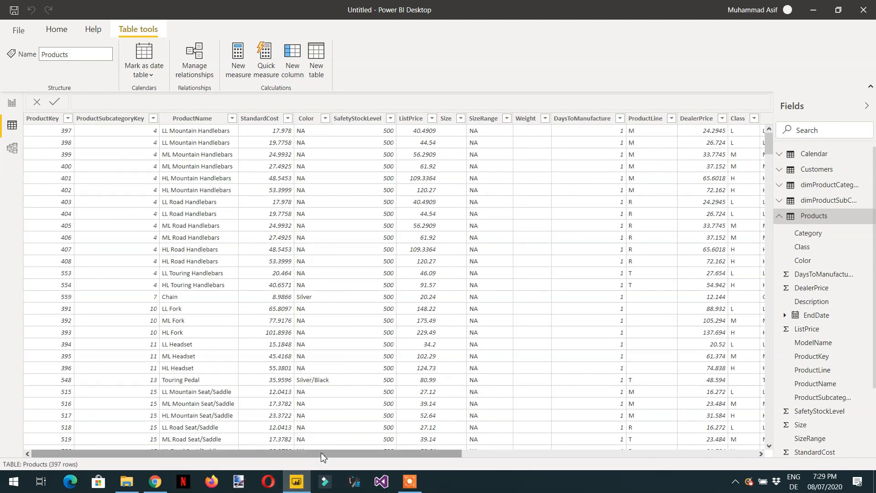
drag(321, 453, 616, 454)
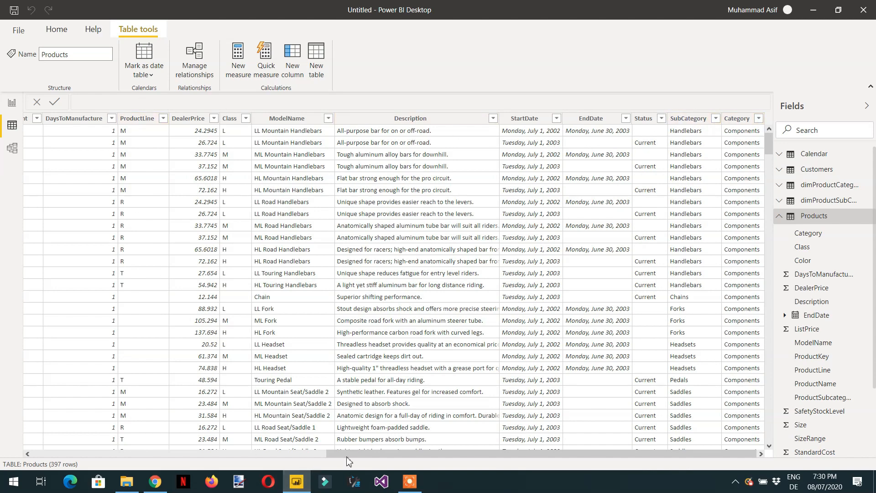
drag(349, 454, 62, 476)
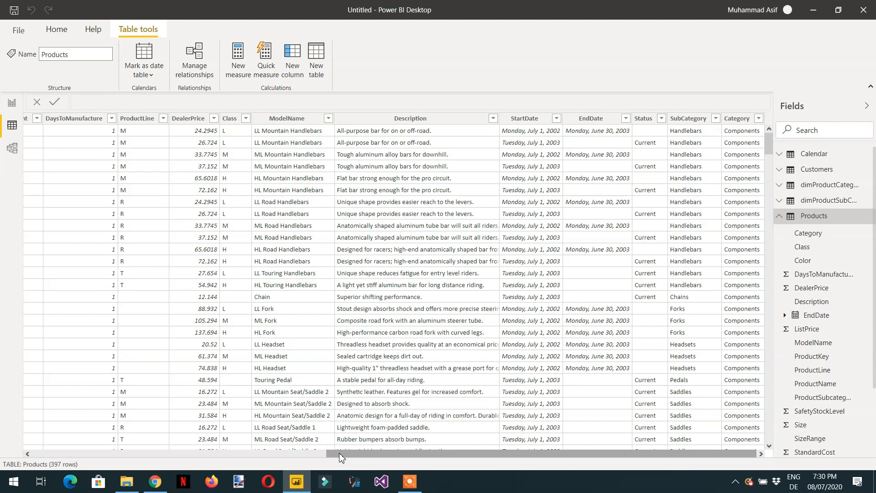
click(760, 121)
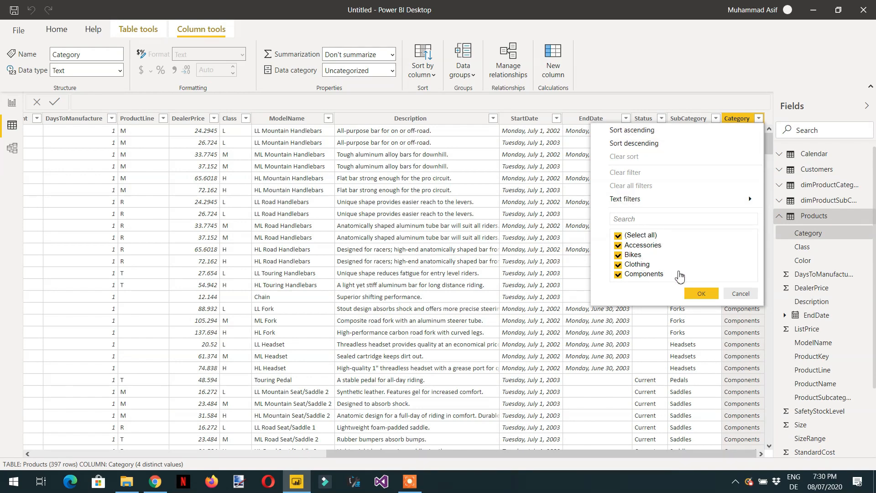
click(727, 293)
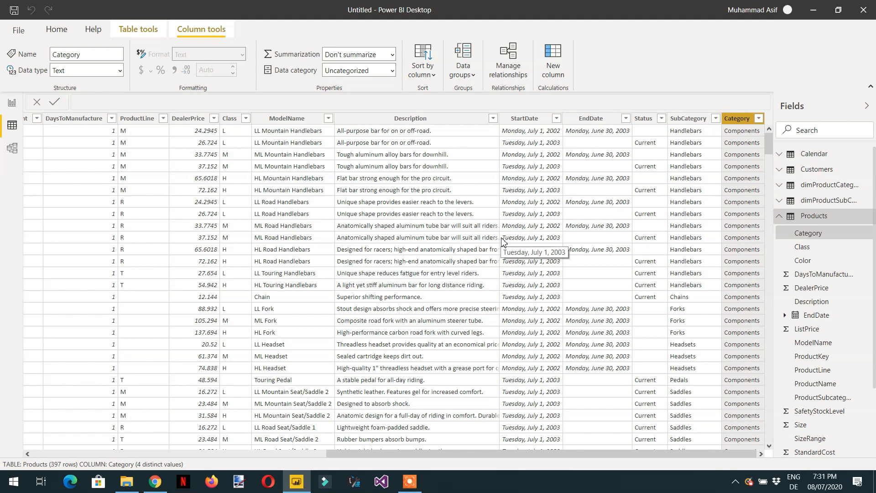
- Open the Power Query Editor to transform the loaded data
click(56, 30)
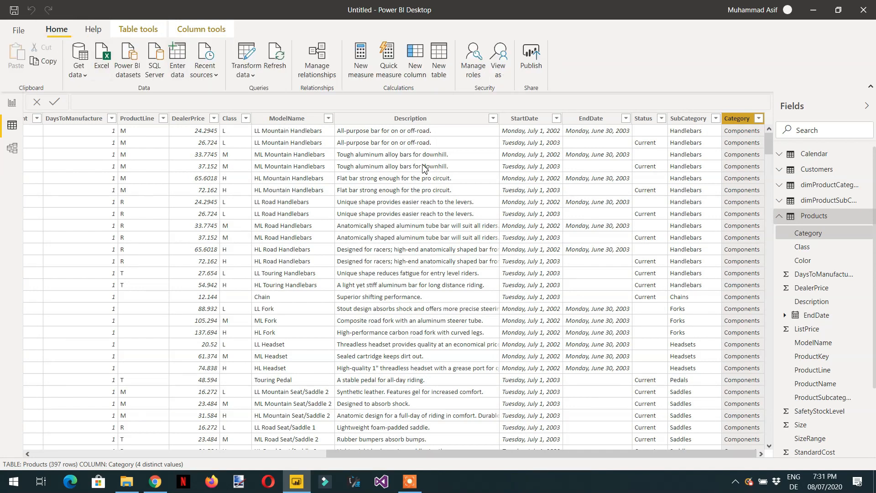
click(250, 75)
click(264, 93)
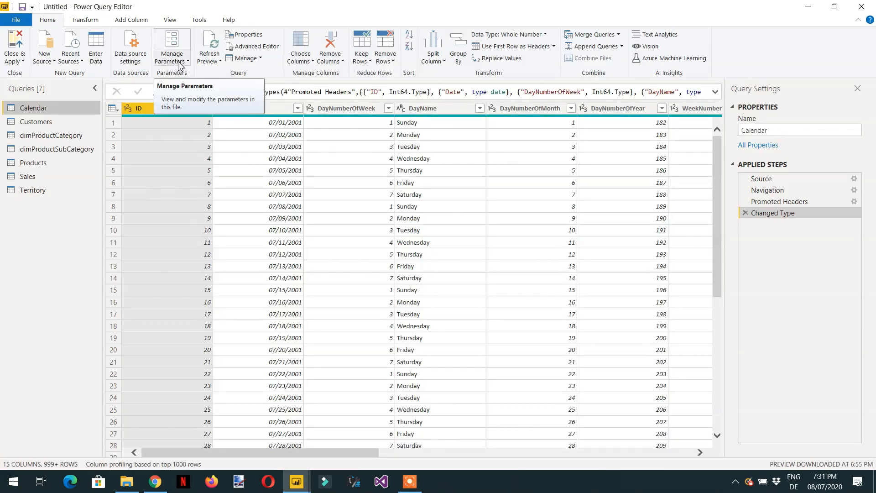
- Start a new query parameter and name it Par_anyvalue, keeping Any value as its suggested values
click(188, 63)
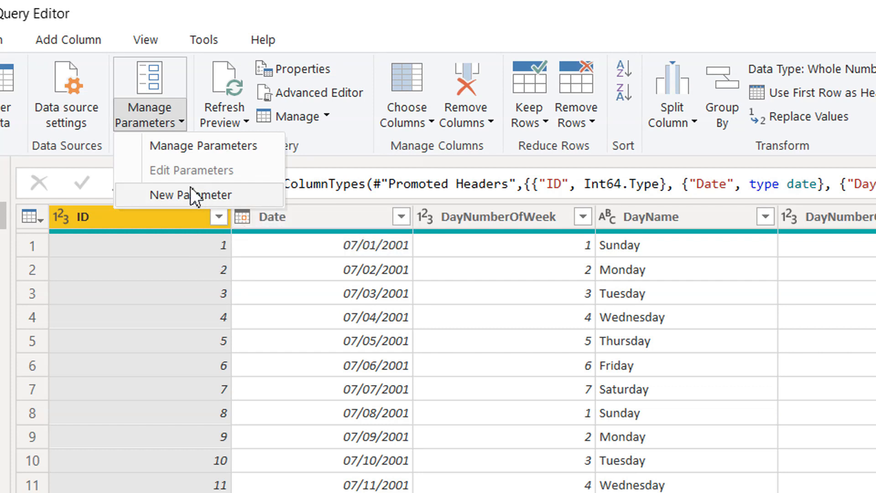
click(196, 152)
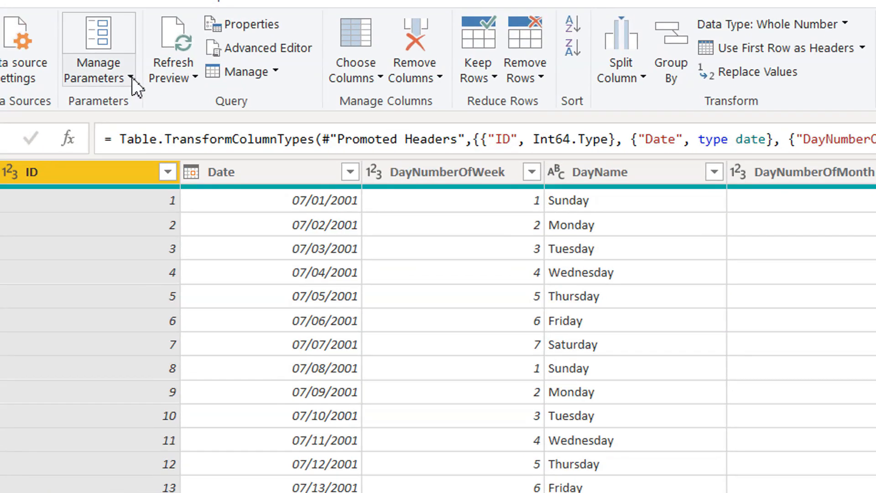
click(132, 85)
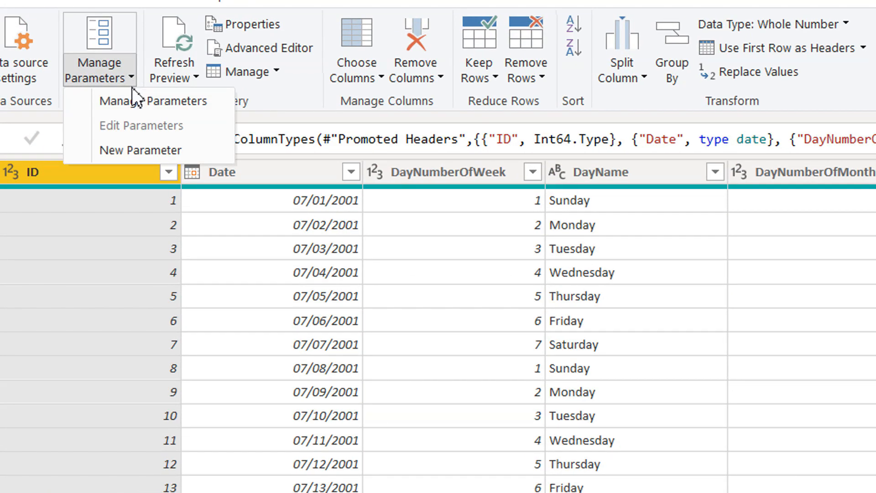
click(141, 147)
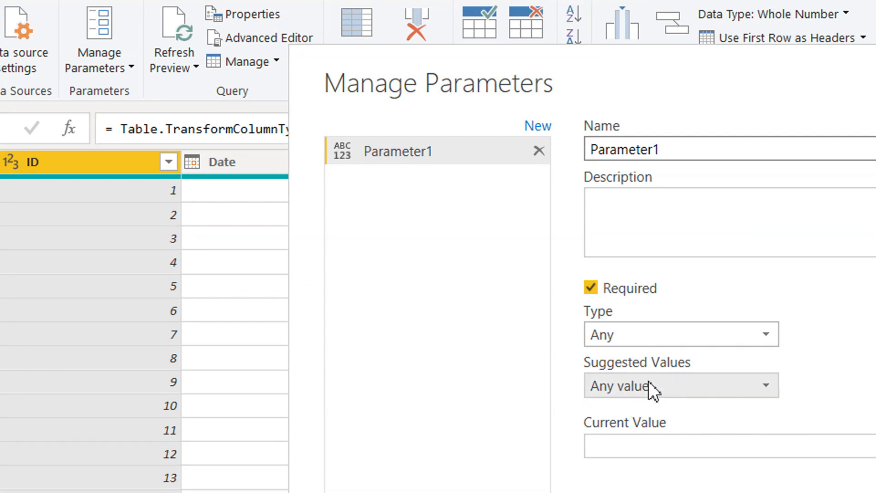
click(675, 387)
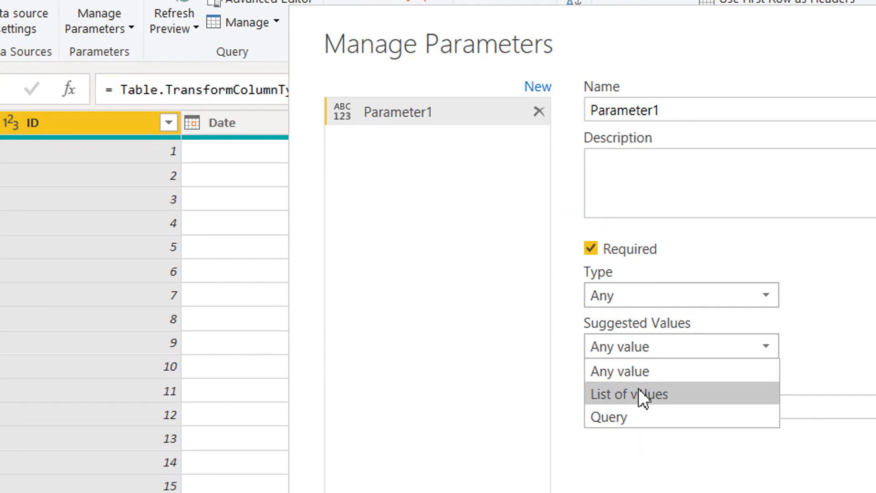
click(681, 114)
drag(680, 114, 589, 112)
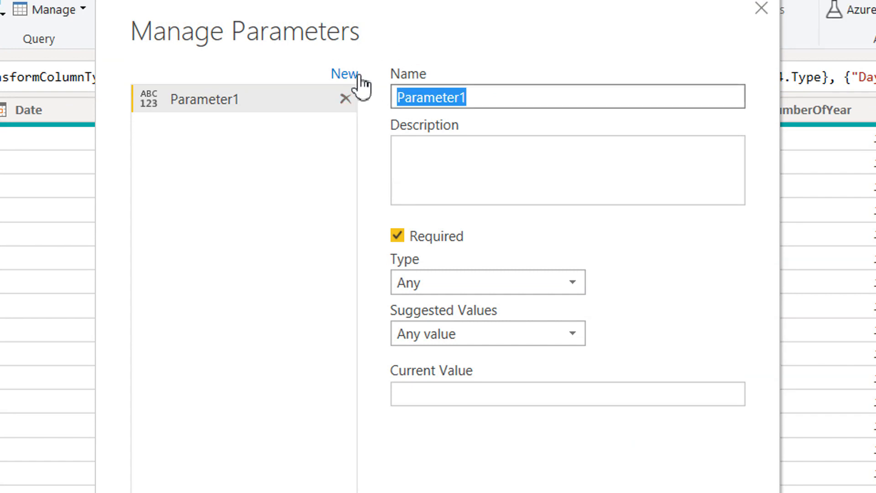
text(Par)
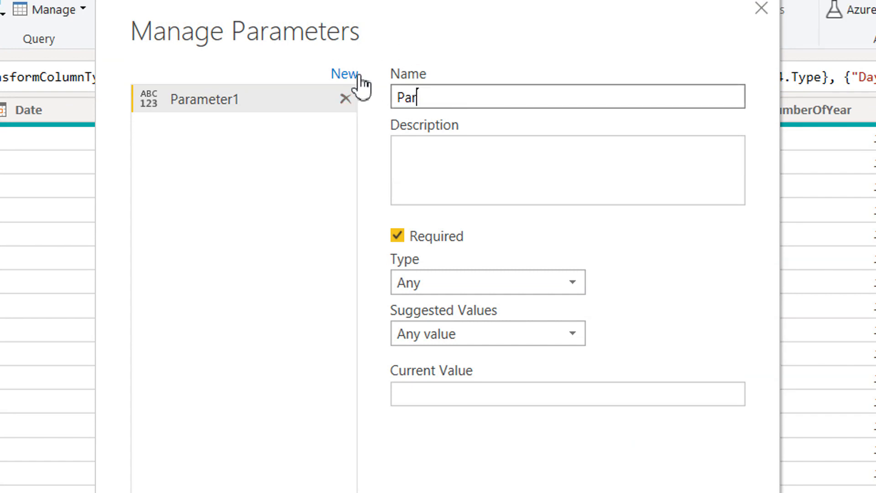
text(_anyvalue)
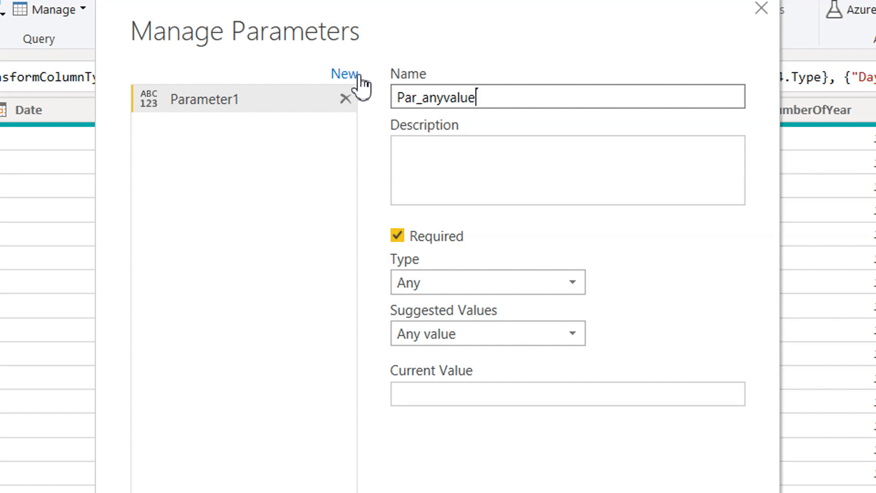
- Give the parameter the description "Write any value" and set its type to Text
click(464, 152)
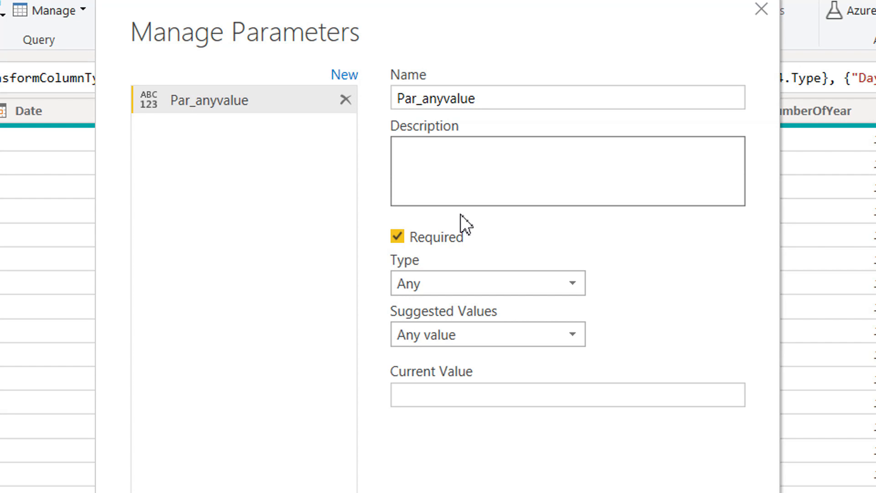
text(Write any val)
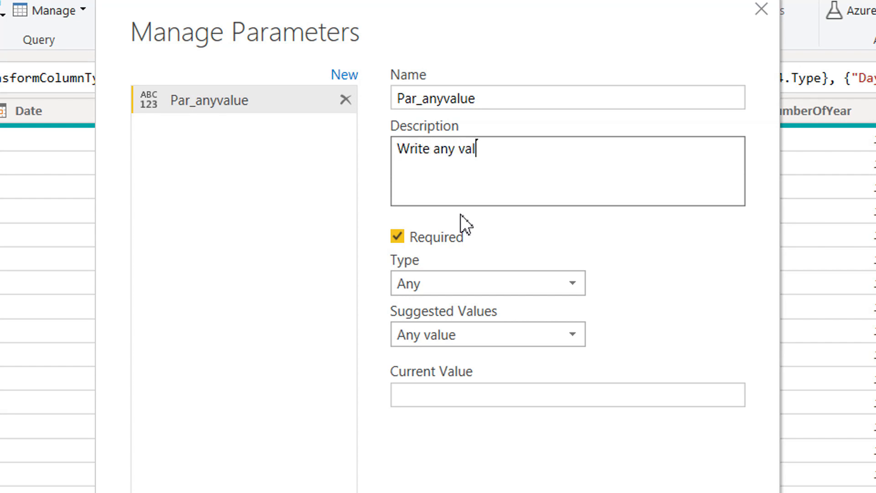
text(ue)
click(468, 286)
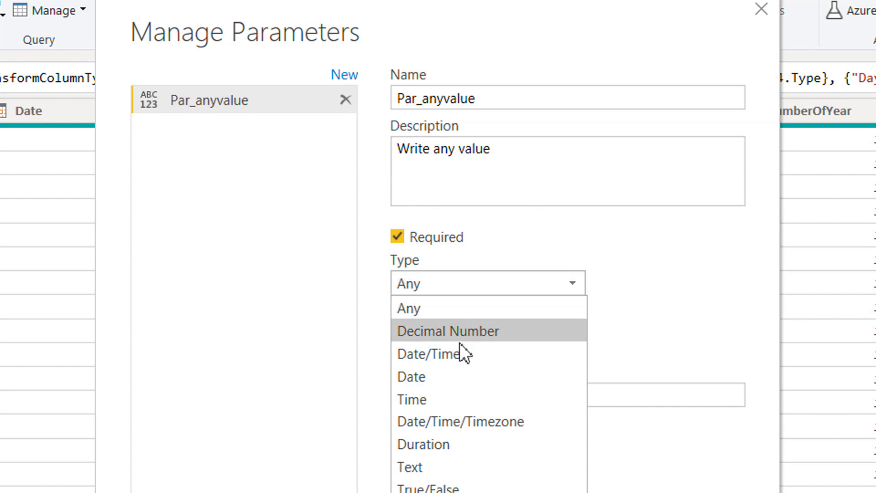
click(442, 465)
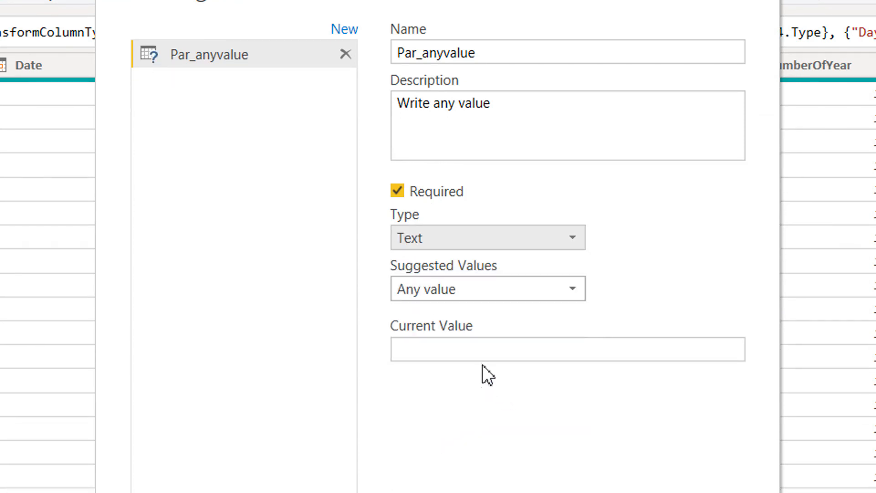
- Set the parameter's current value to Bikies and create the parameter
click(476, 349)
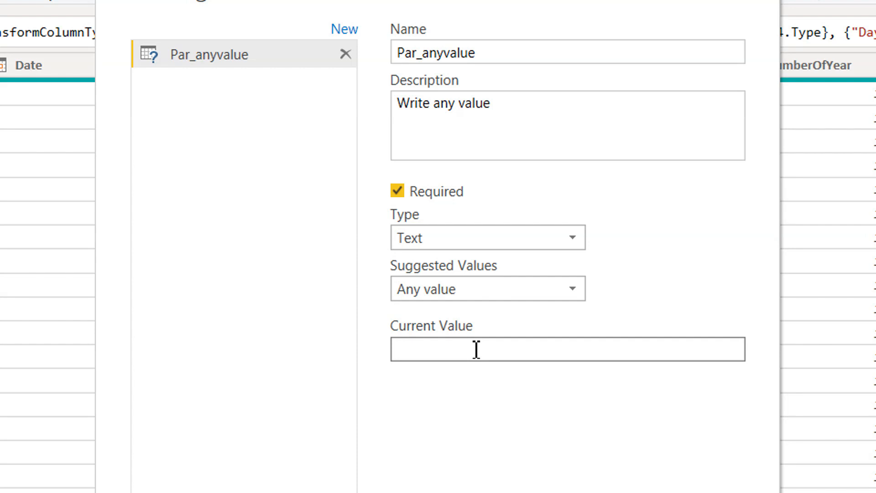
text(Bikies)
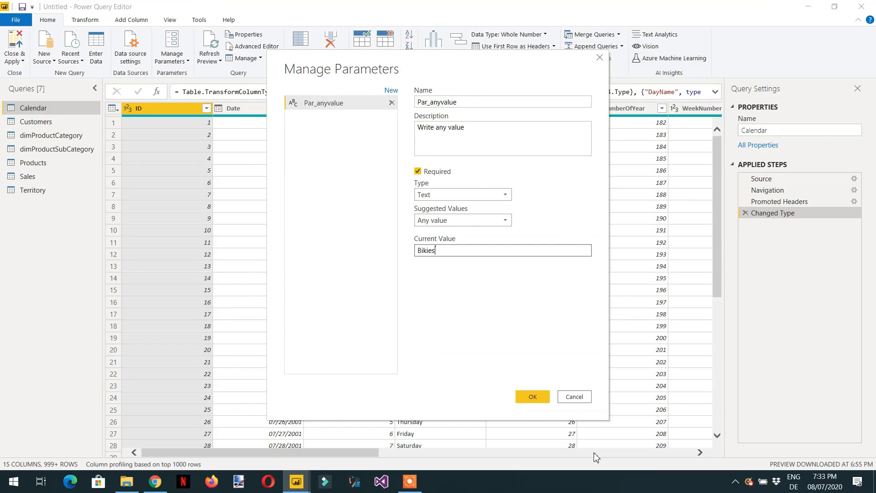
click(533, 398)
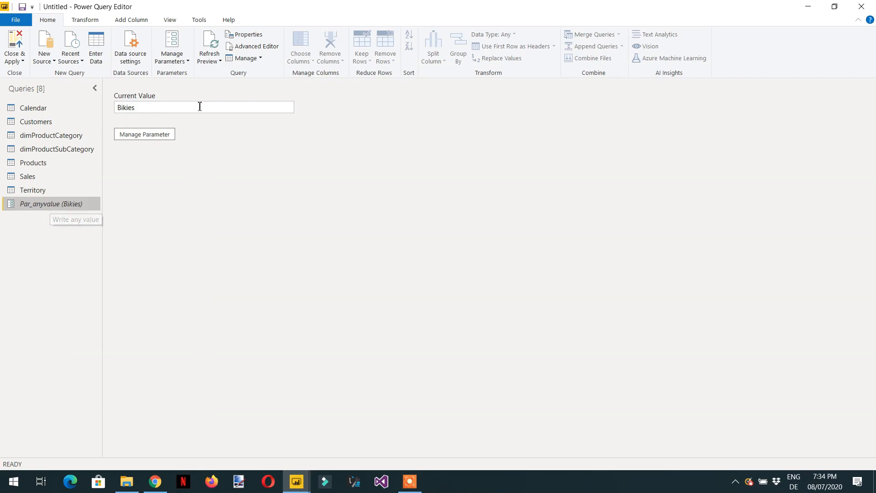
- Edit the Par_anyvalue parameter so its current value is Bikes
click(188, 63)
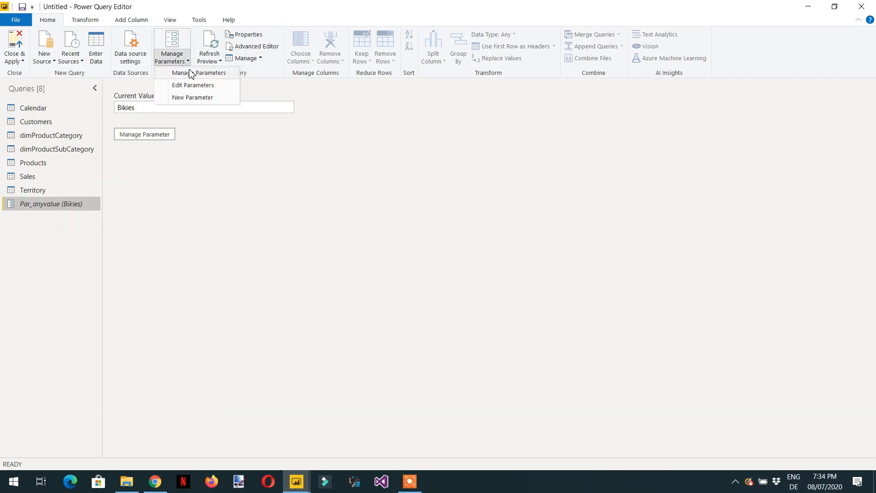
click(193, 86)
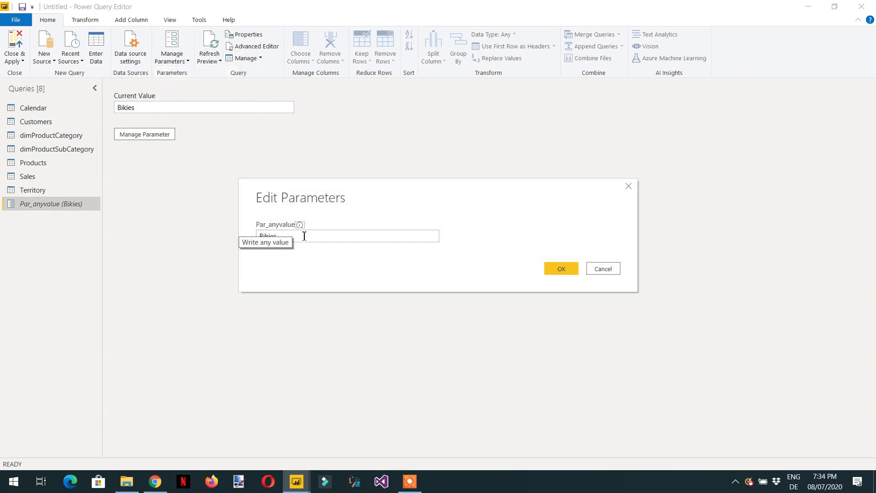
drag(292, 237, 231, 241)
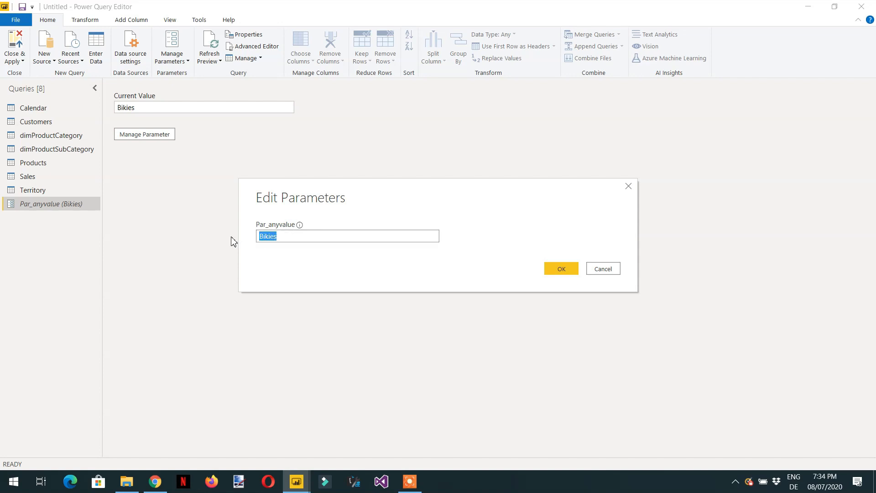
text(B)
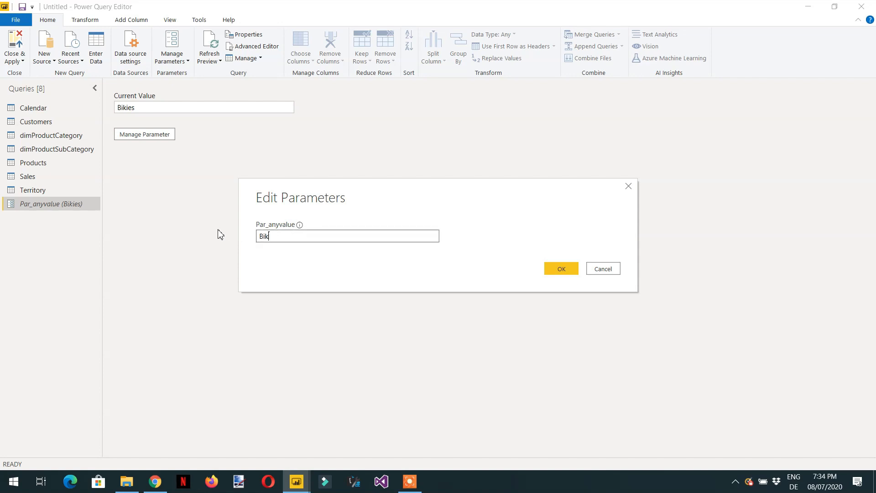
click(565, 272)
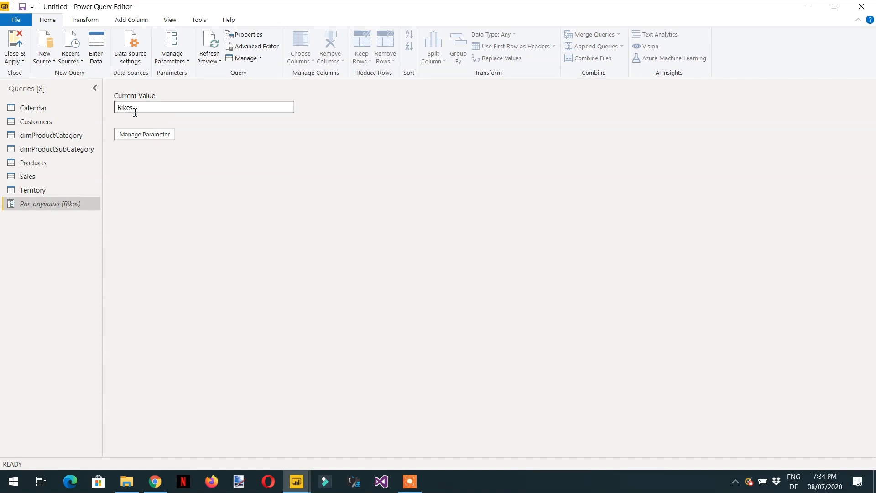
- Filter the Products query to keep rows where Category equals the Par_anyvalue parameter
click(46, 163)
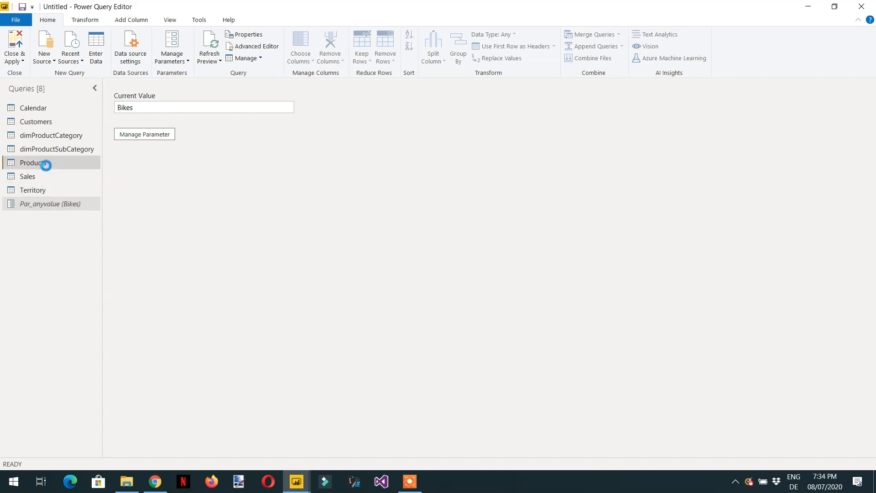
drag(280, 453, 715, 483)
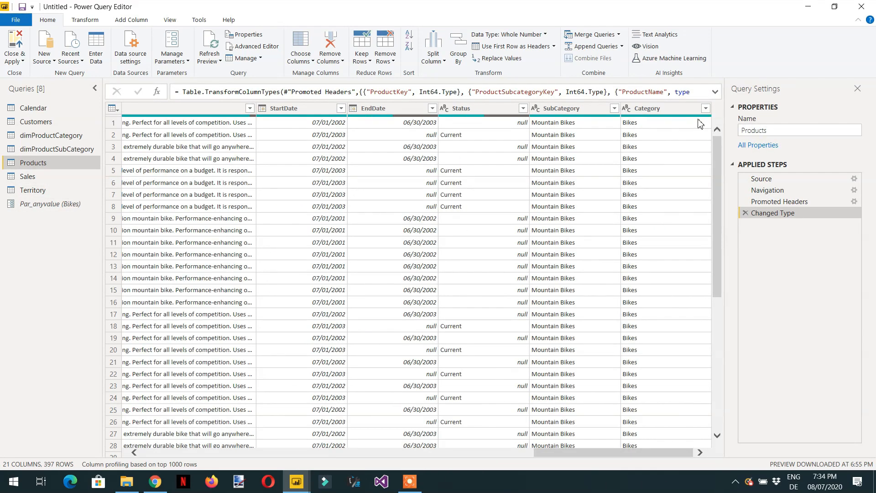
click(706, 109)
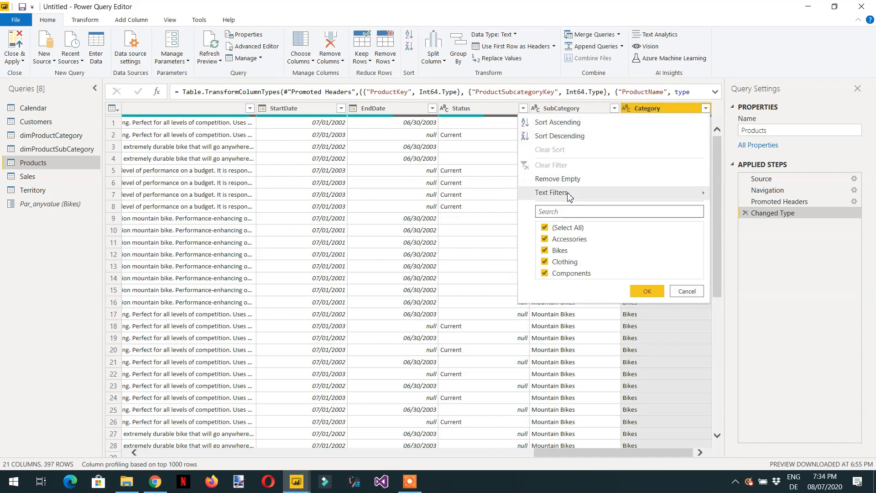
mouse_move(568, 196)
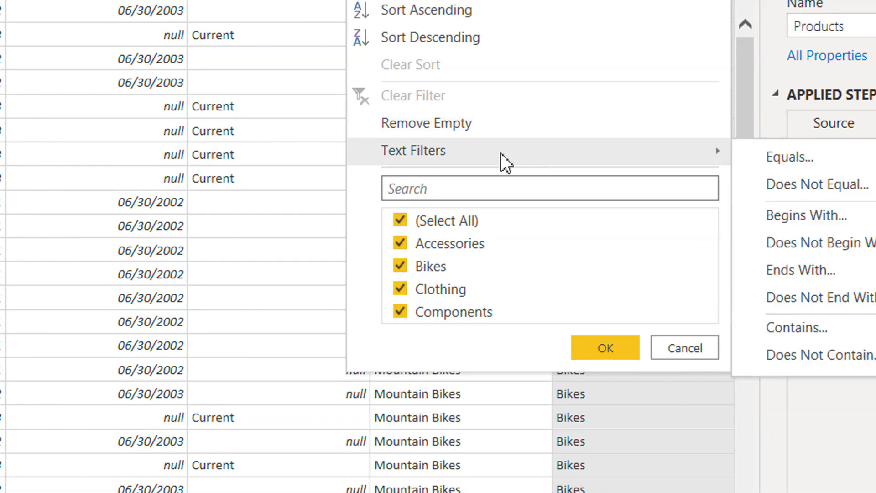
click(783, 160)
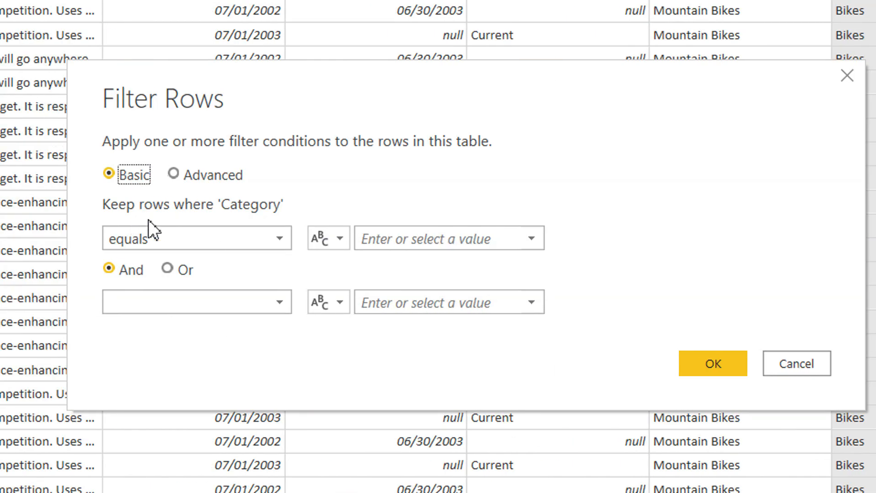
click(349, 243)
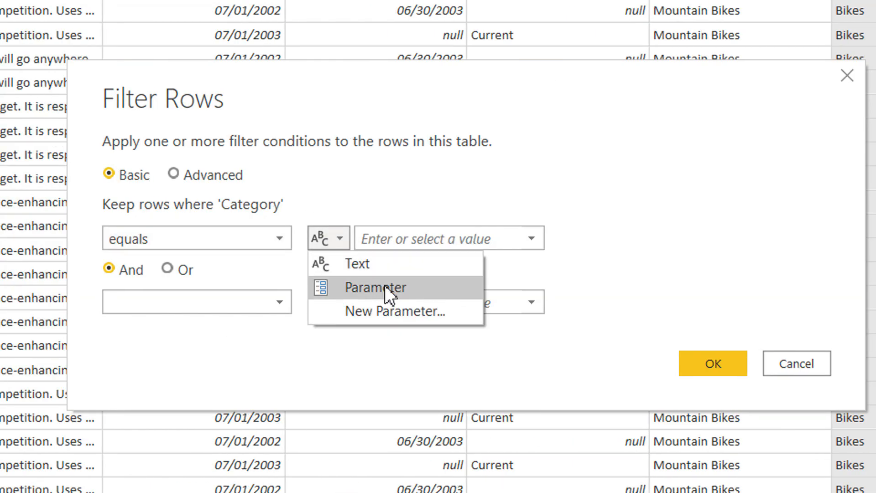
click(384, 286)
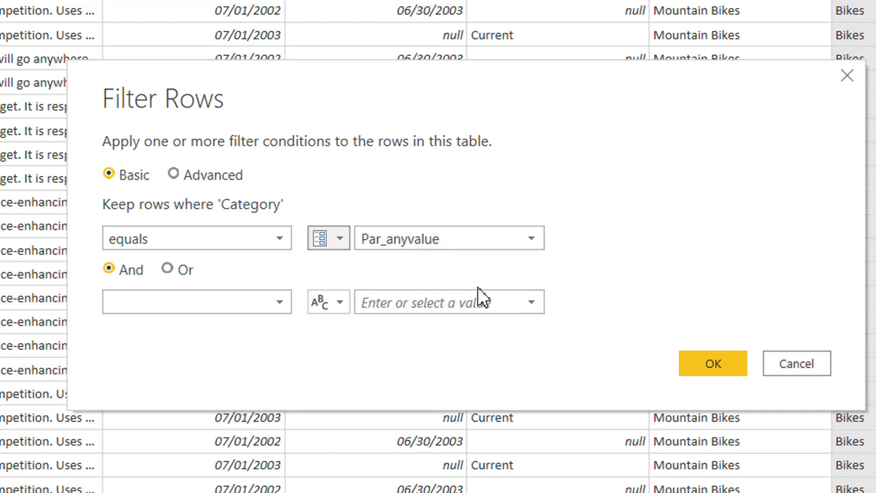
click(693, 359)
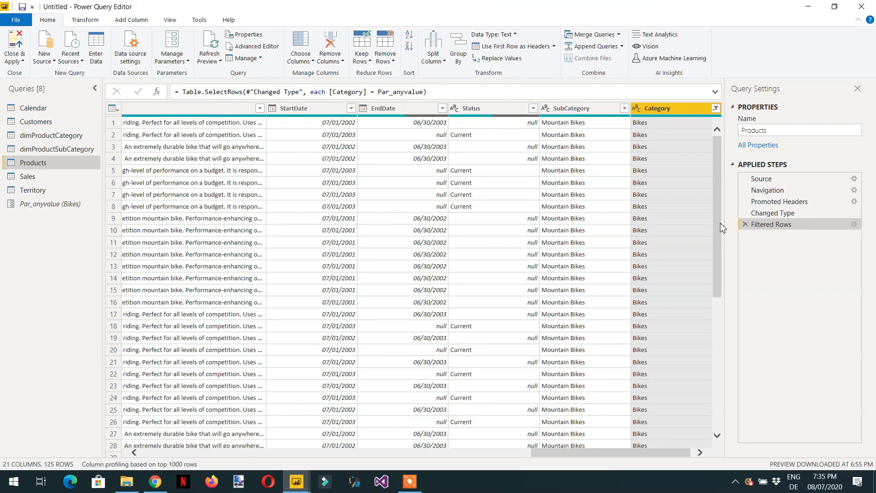
- Check the filtered Category rows of the Products query, then close the Power Query Editor and apply the changes
drag(718, 224, 707, 419)
scroll(661, 307, down, 13)
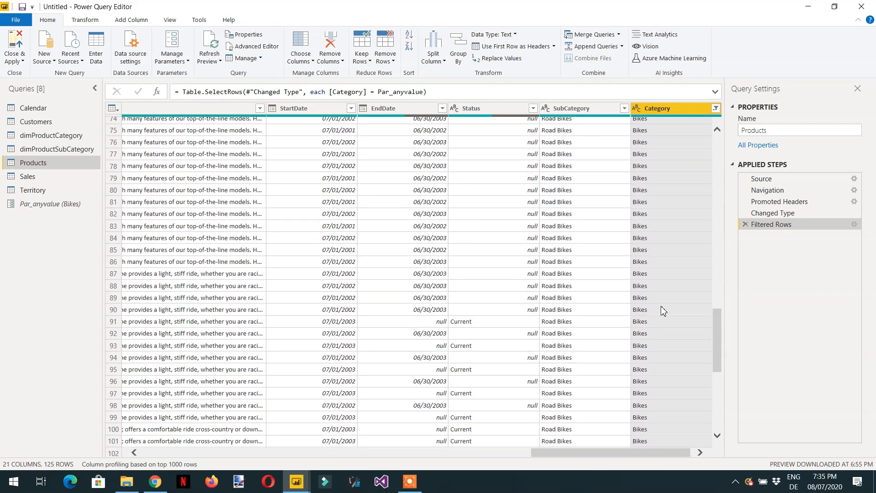
scroll(651, 313, up, 11)
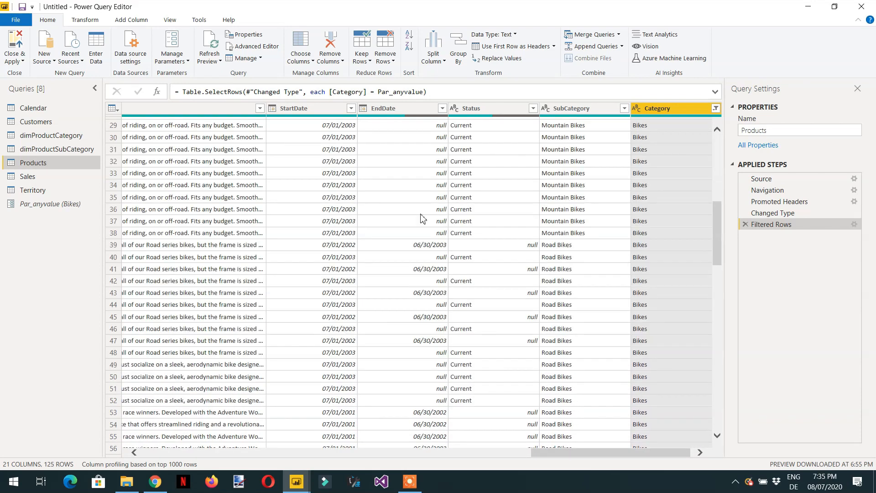
click(18, 60)
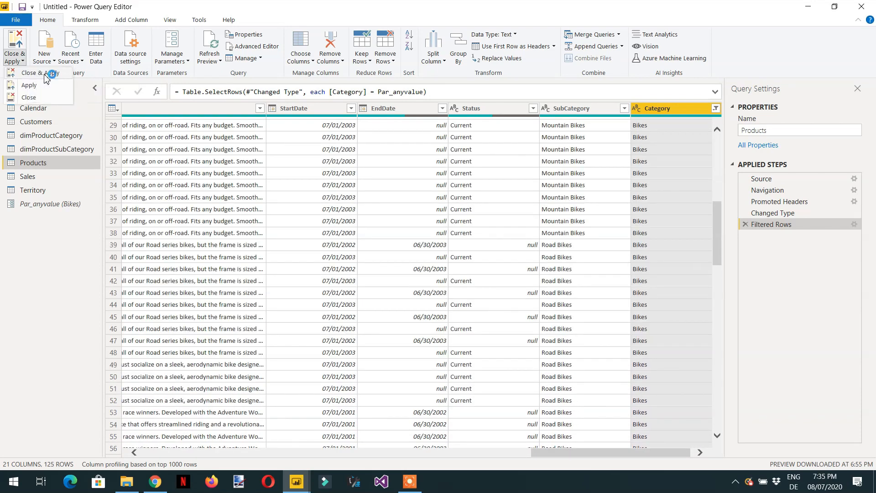
click(45, 73)
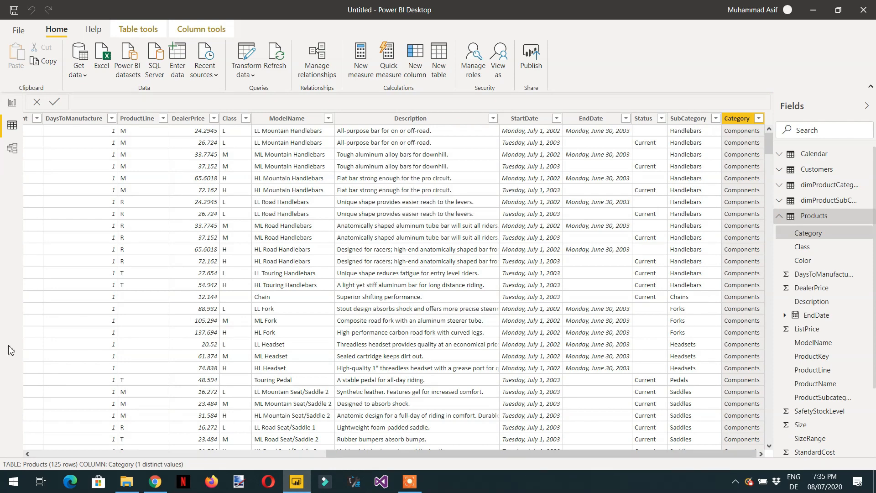
- Switch to the report view and examine the Category values in the product table visual
click(12, 105)
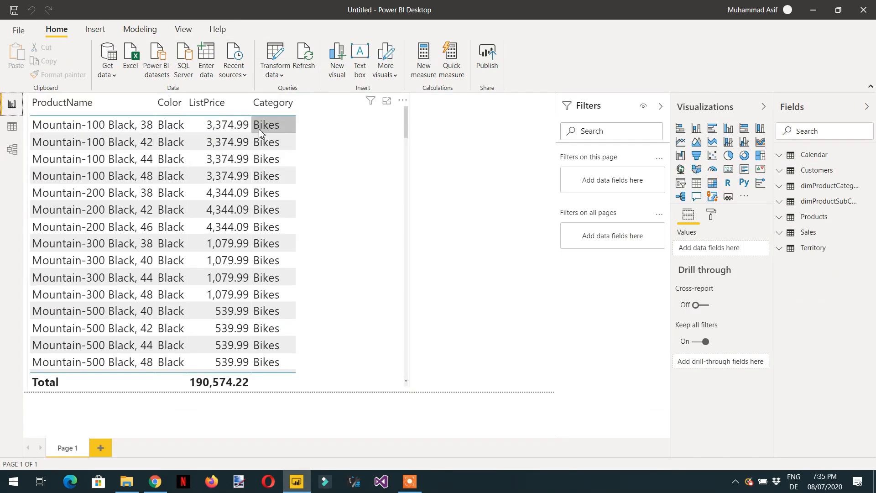
scroll(276, 145, down, 3)
scroll(276, 145, down, 11)
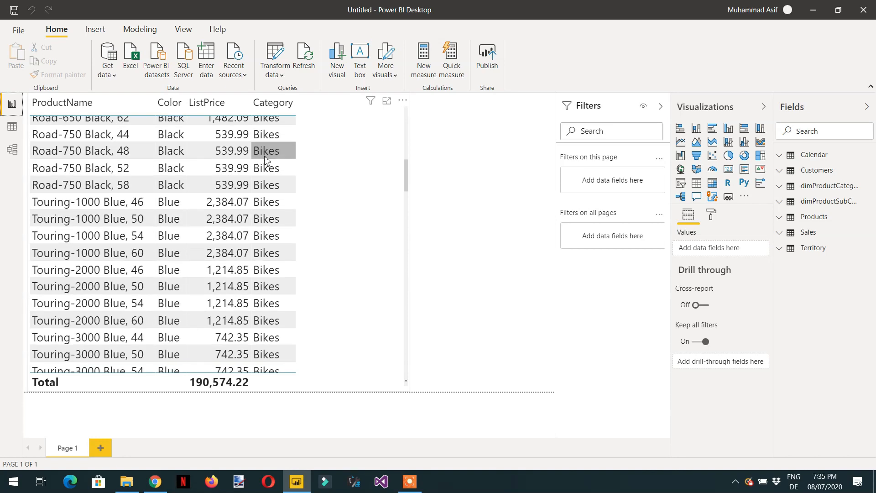
scroll(181, 156, up, 5)
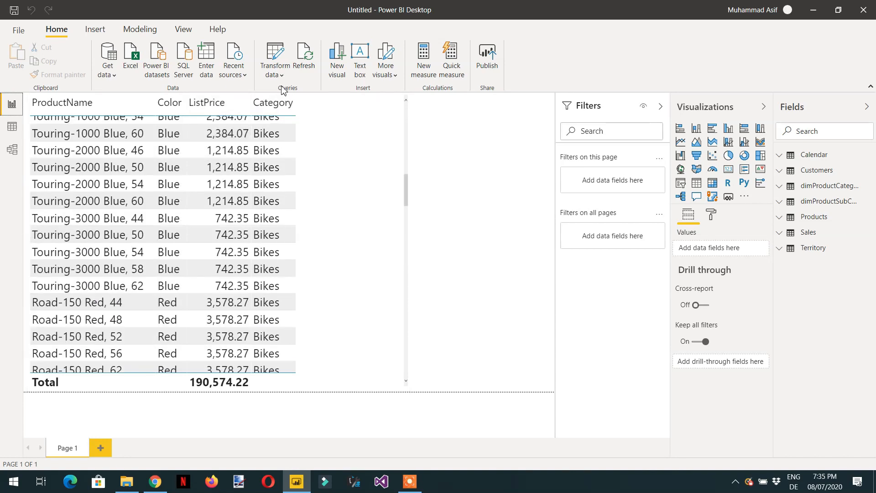
- Set the Par_anyvalue parameter's current value to Accessories in Power Query and apply the change to the report
click(276, 73)
click(302, 94)
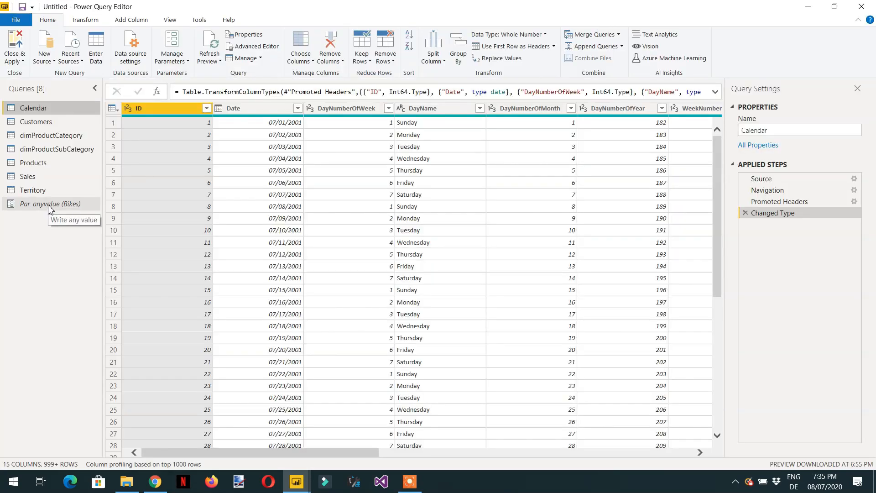
click(49, 207)
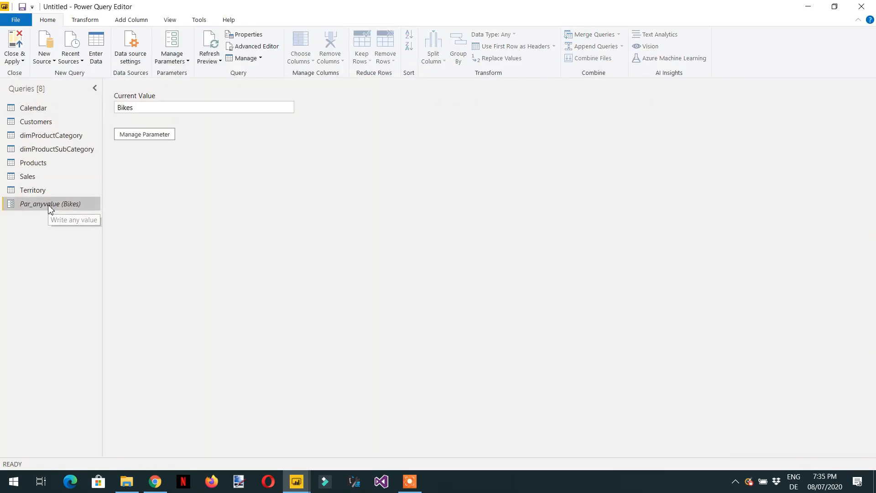
double_click(133, 108)
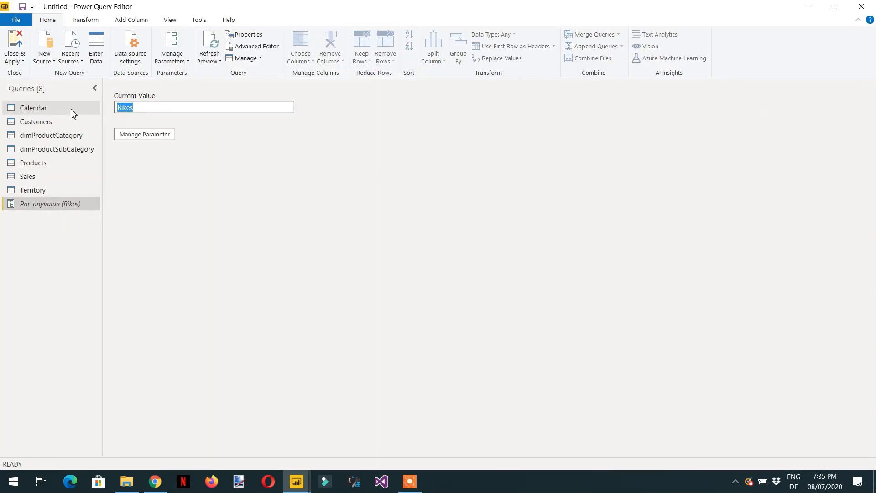
text(Accessories)
click(21, 61)
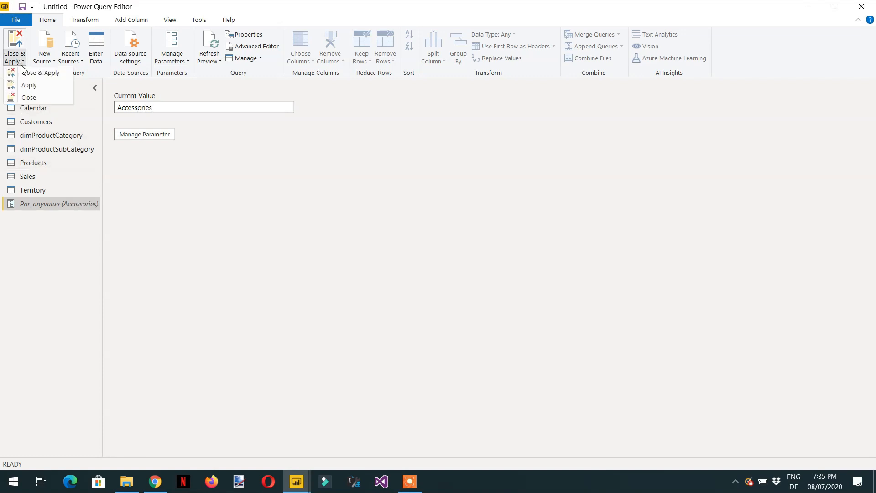
click(29, 73)
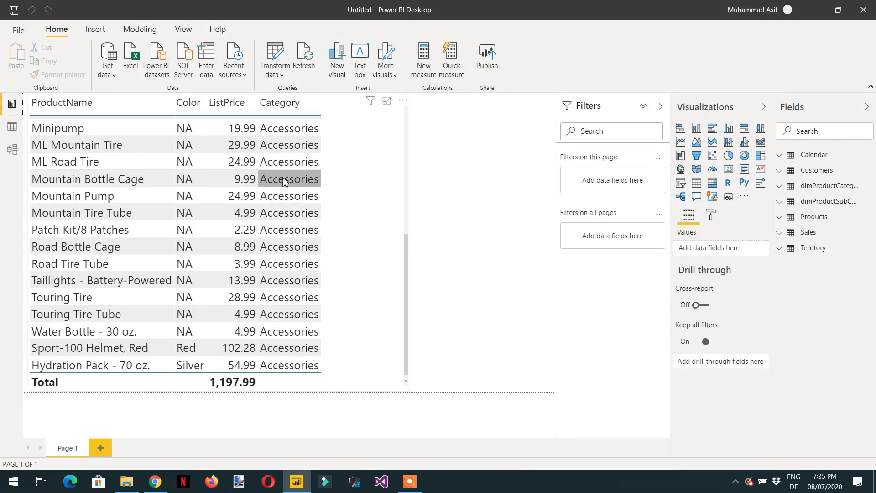
scroll(359, 229, up, 5)
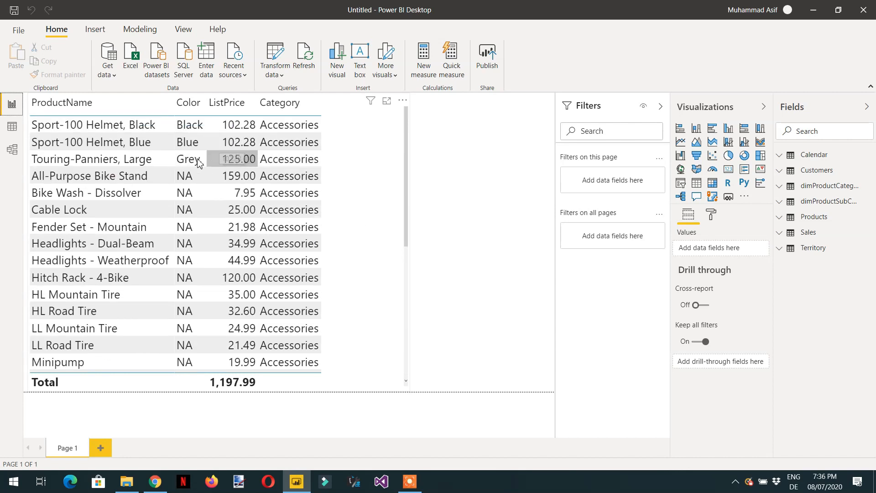
- Reopen the Power Query Editor and start a new parameter named Par_list
click(279, 76)
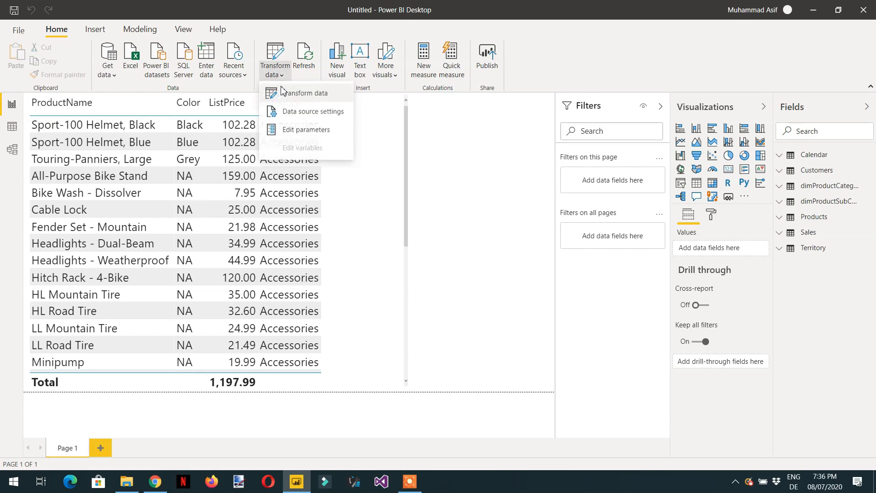
click(283, 93)
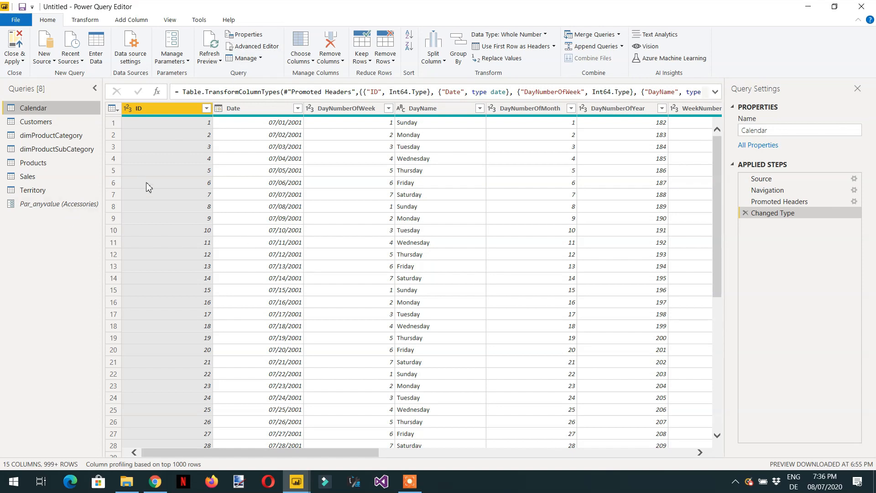
click(188, 63)
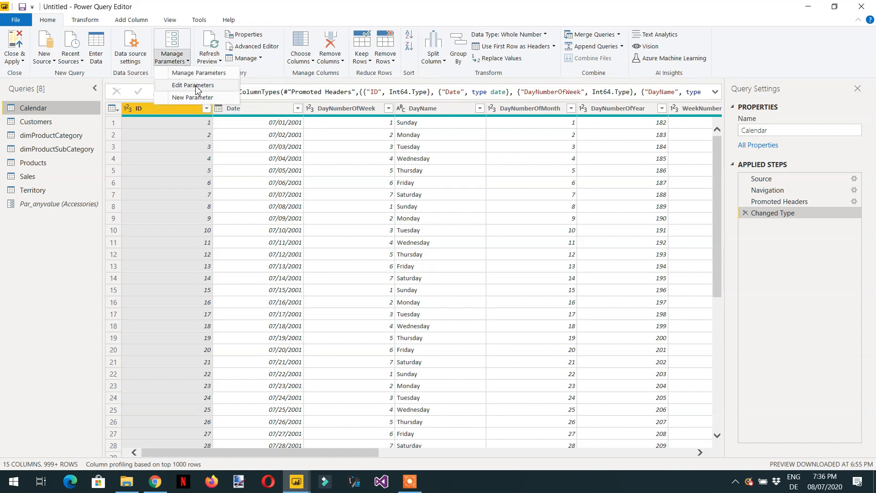
click(197, 97)
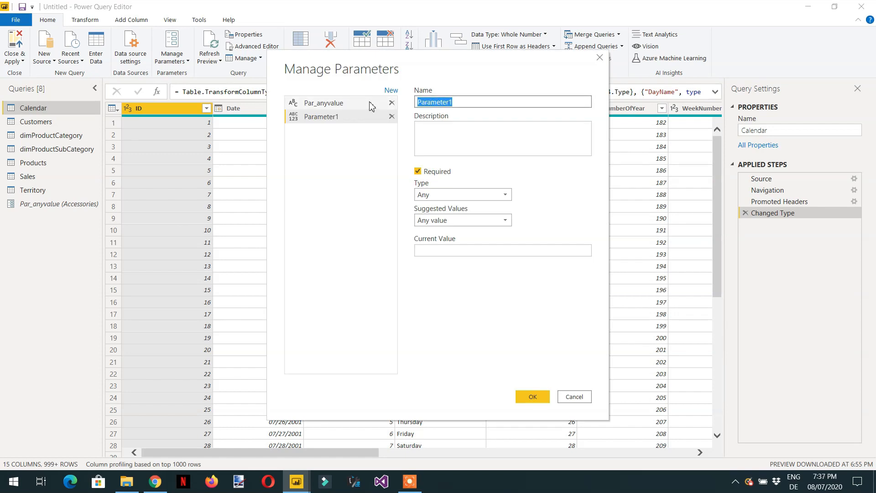
text(Par_)
click(495, 221)
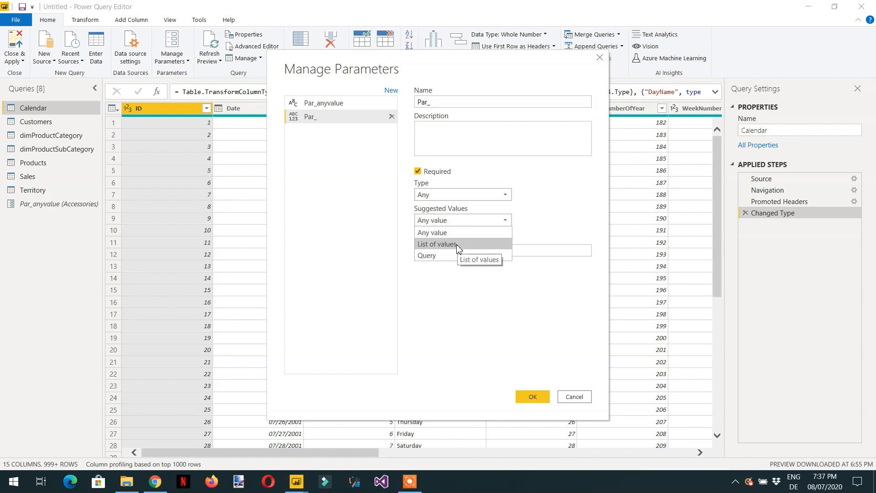
click(442, 103)
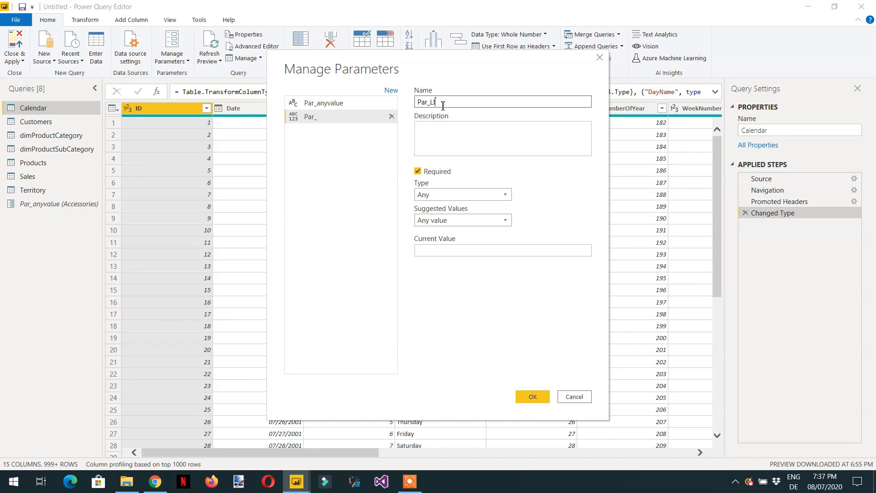
- Give the Par_list parameter the description "choose any value from the list" and set its type to Text
click(442, 137)
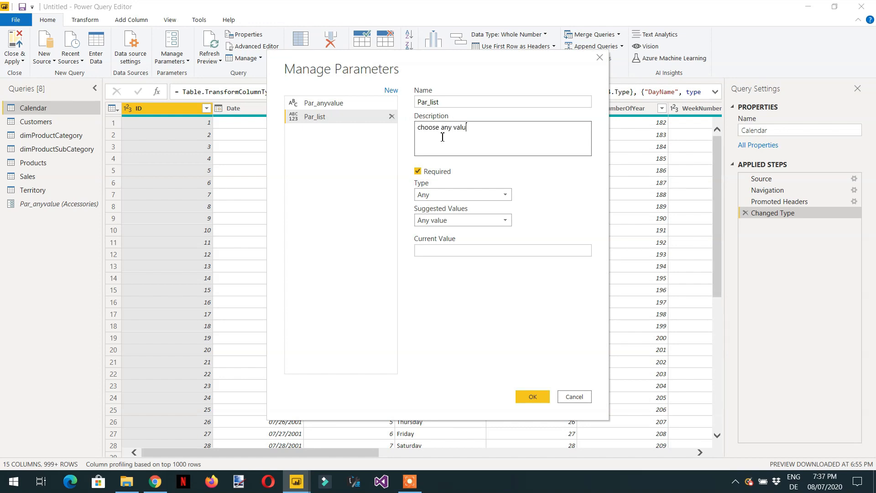
text(choose any value from the list)
click(473, 195)
click(448, 287)
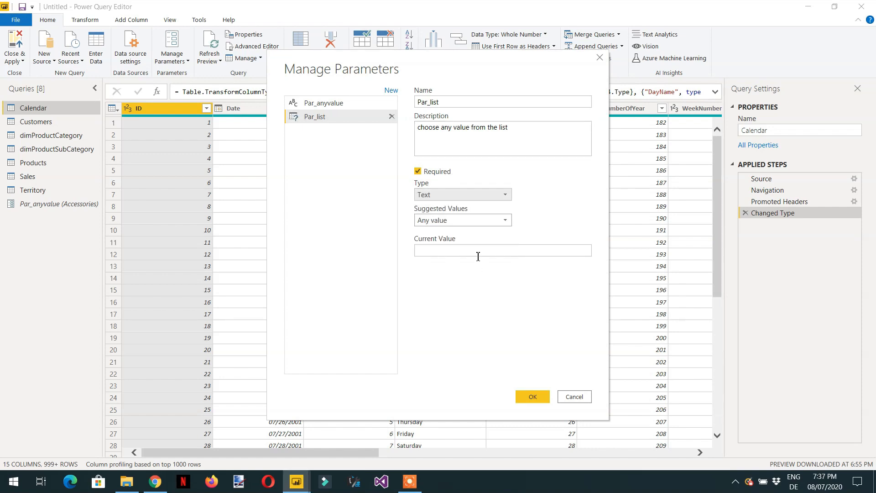
- Set the parameter's suggested values to a list of values containing Bikes, Clothing and Accessories
click(474, 221)
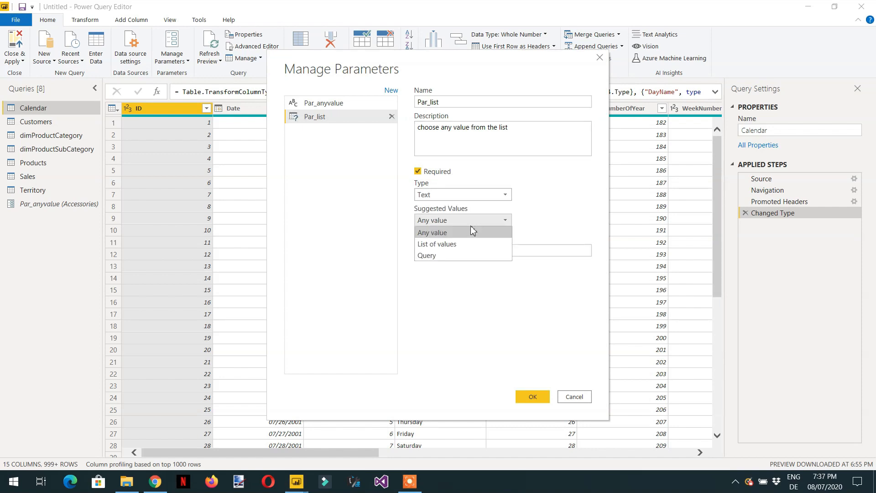
click(456, 245)
click(454, 250)
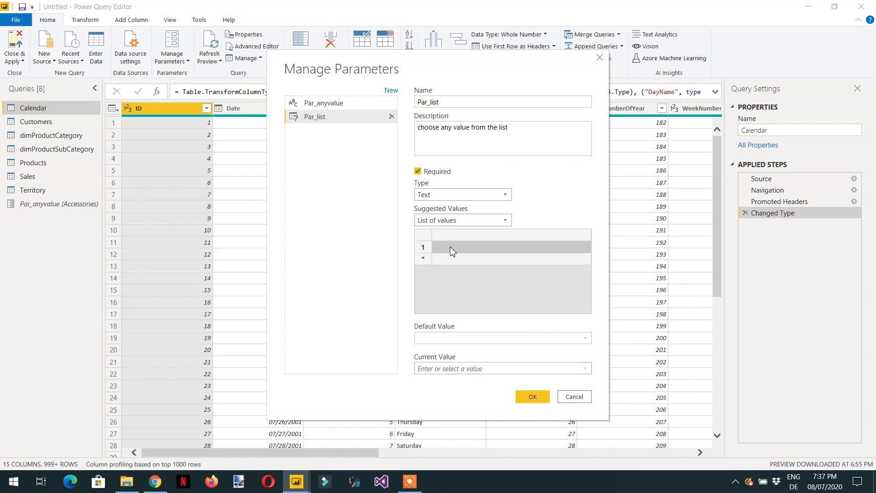
text(Bikes)
key(Return)
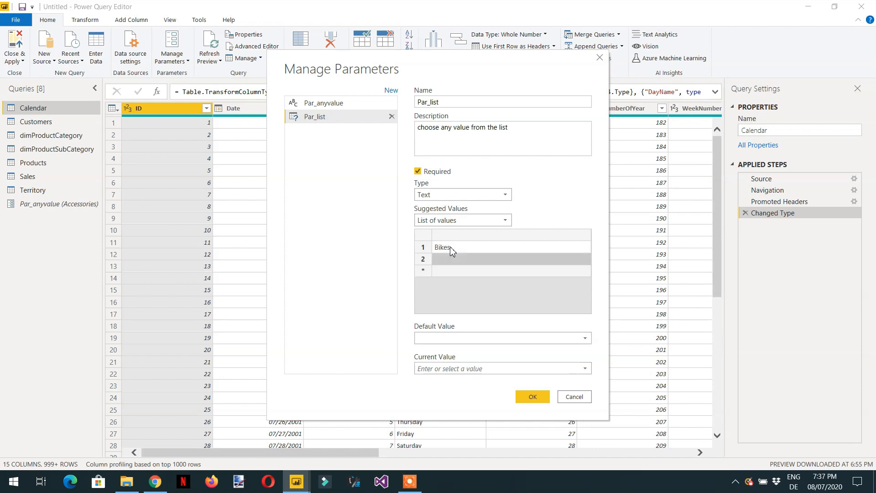
text(Clothing)
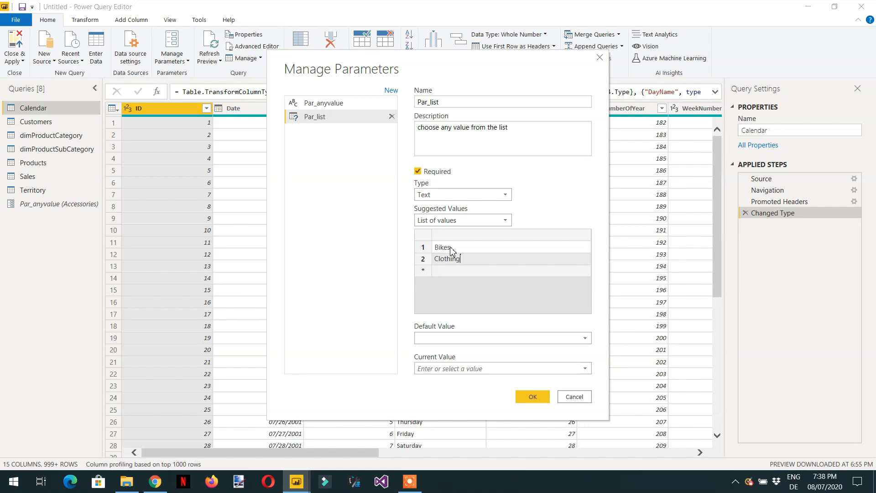
key(Return)
text(a)
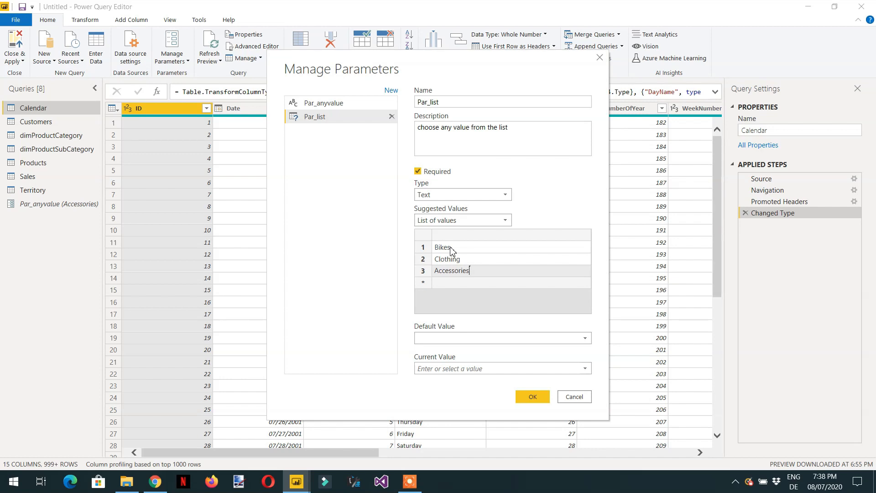
- Set both the default value and the current value to Bikes and create the Par_list parameter
click(583, 340)
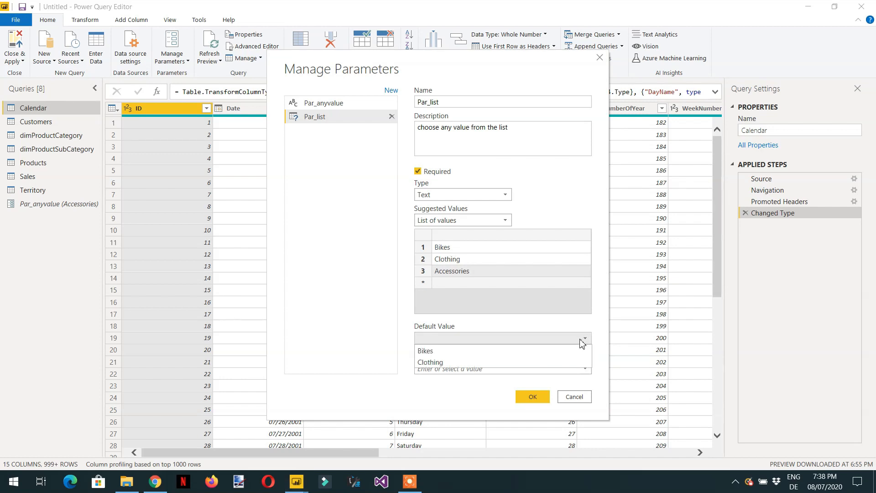
click(474, 352)
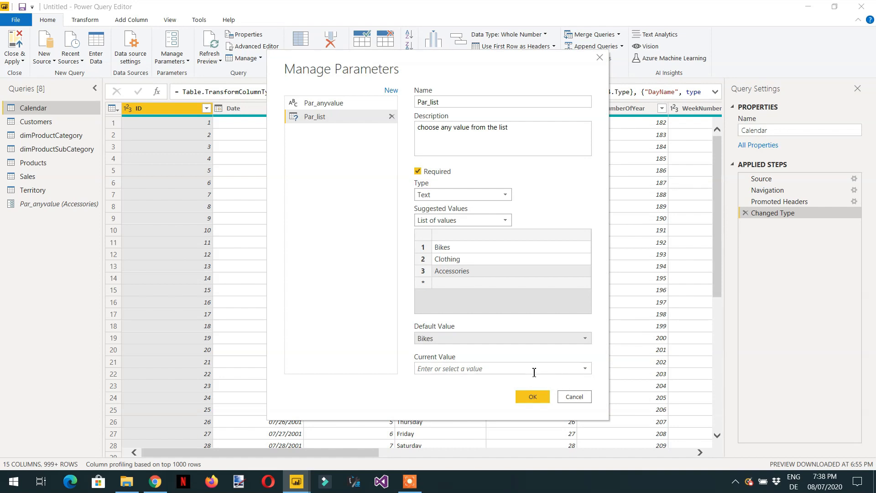
click(584, 368)
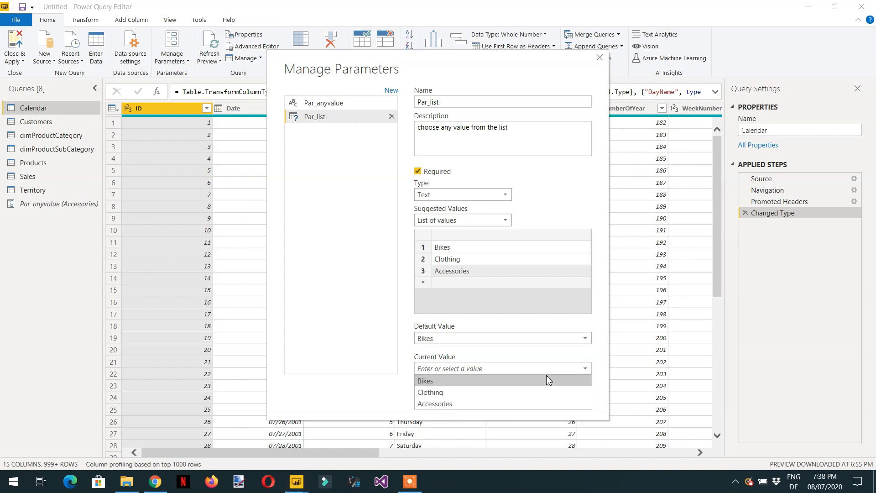
click(475, 386)
click(528, 402)
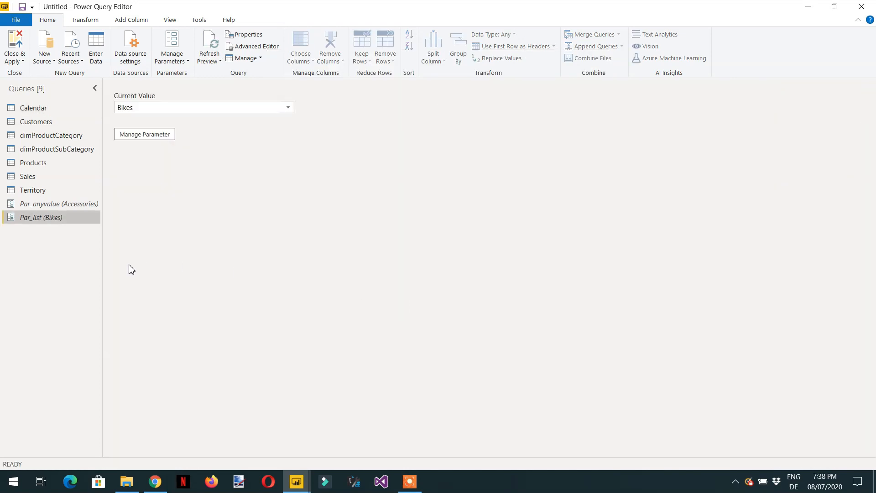
- Clear the existing filter on the Category column of the Products query
click(52, 168)
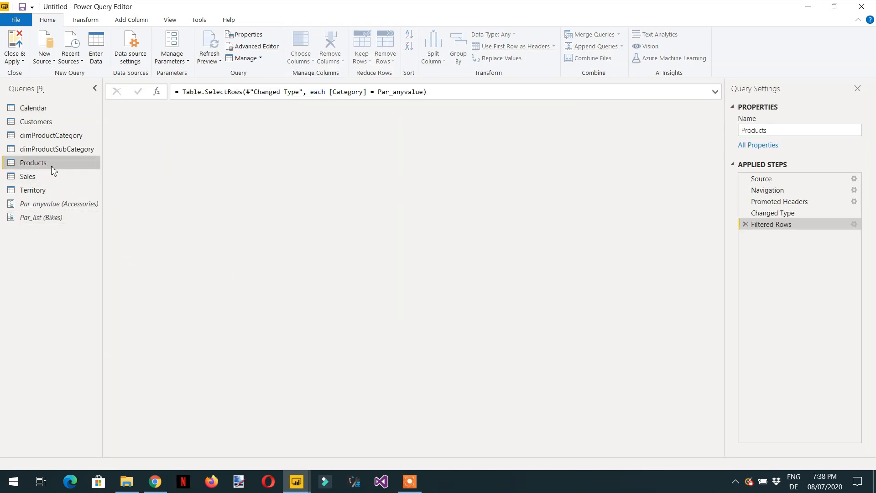
drag(270, 453, 706, 469)
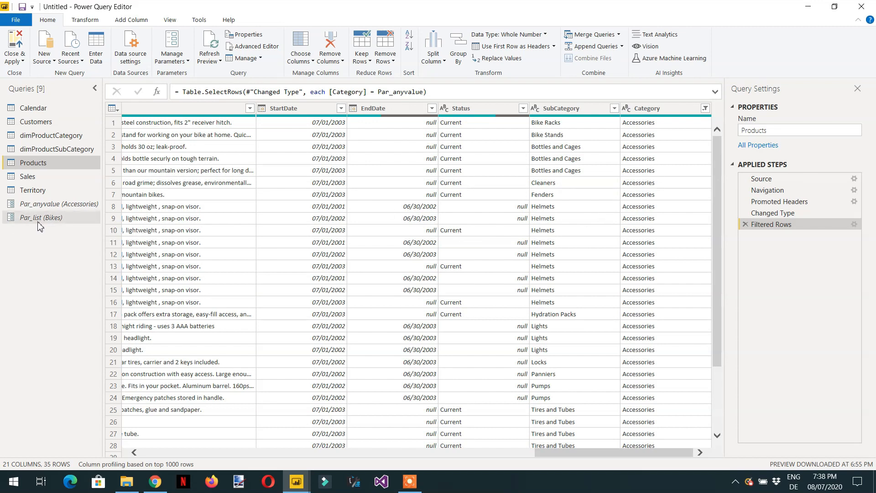
mouse_move(37, 222)
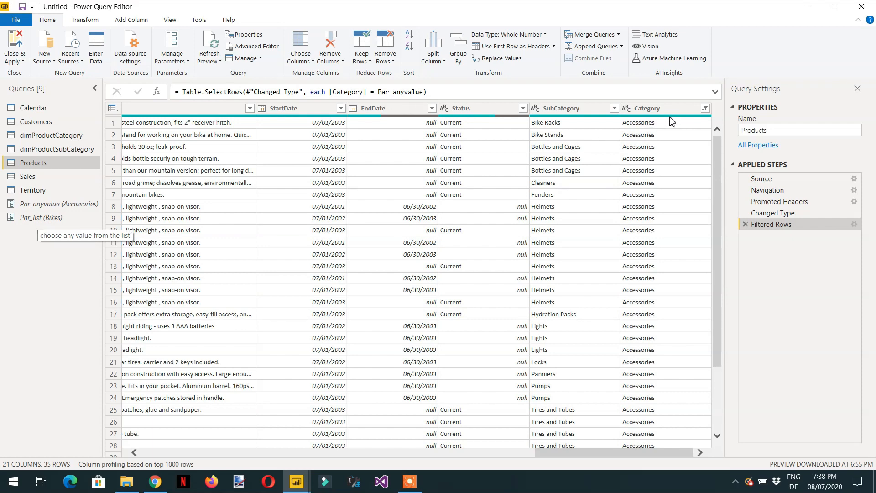
click(706, 109)
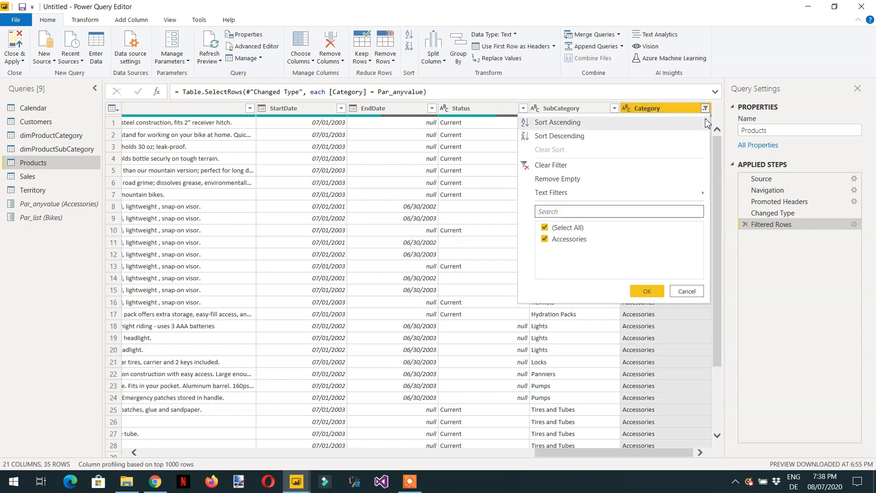
click(564, 170)
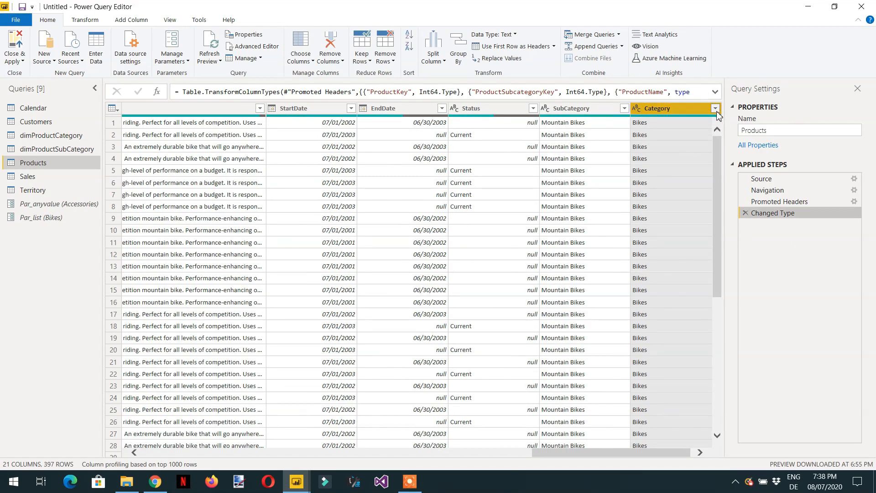
- Filter the Category column of Products to keep rows where it equals the Par_list parameter
click(715, 108)
mouse_move(570, 194)
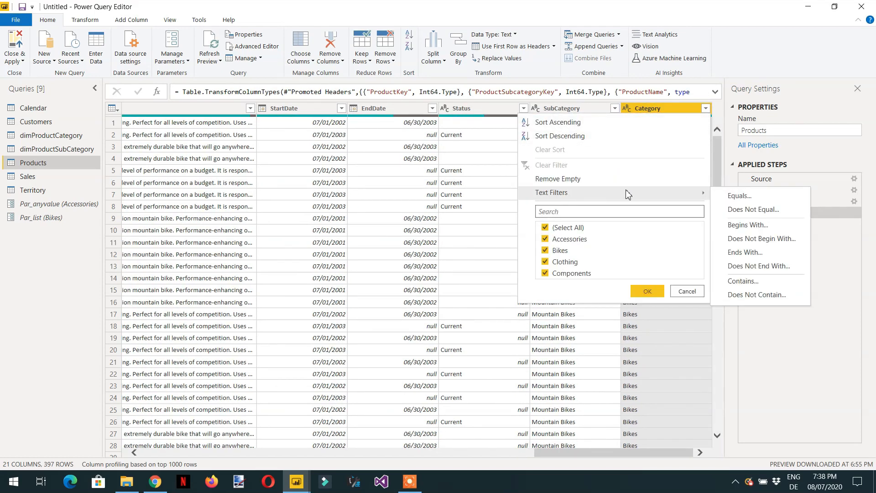
click(748, 198)
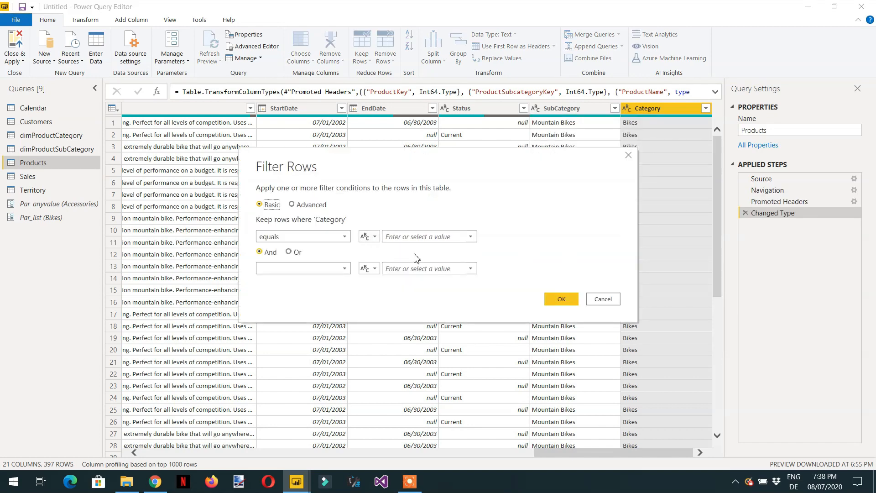
click(369, 236)
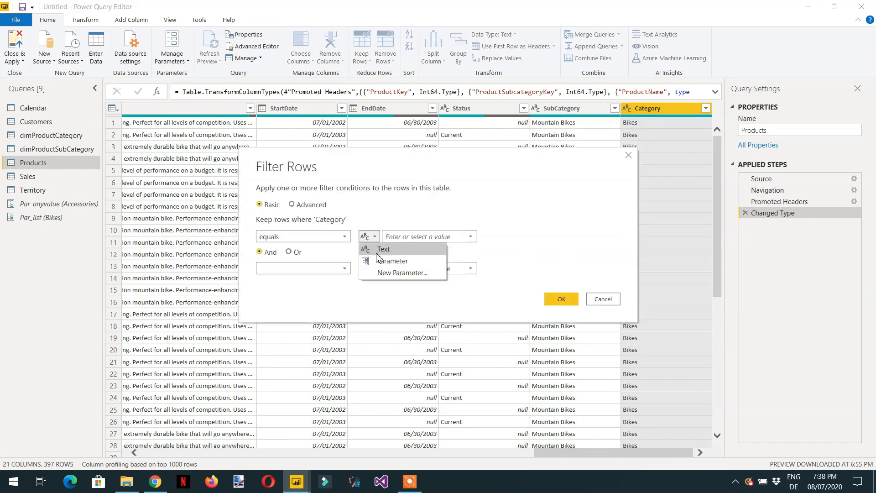
click(398, 262)
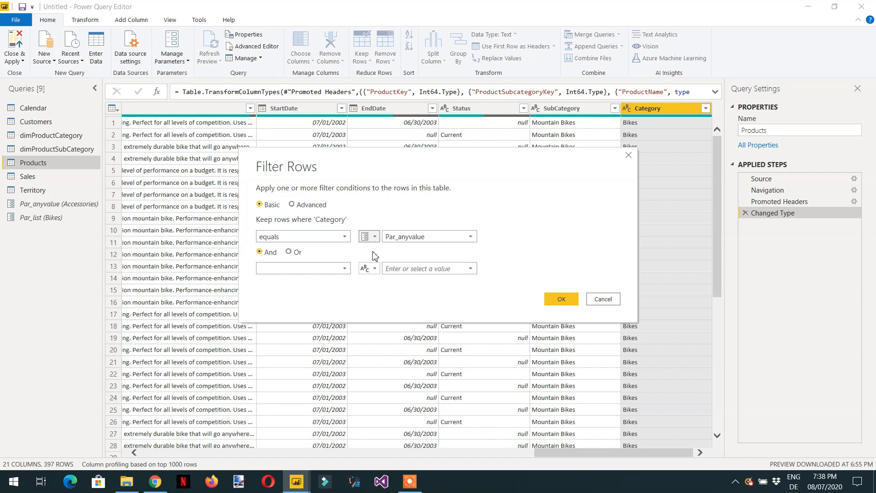
click(471, 240)
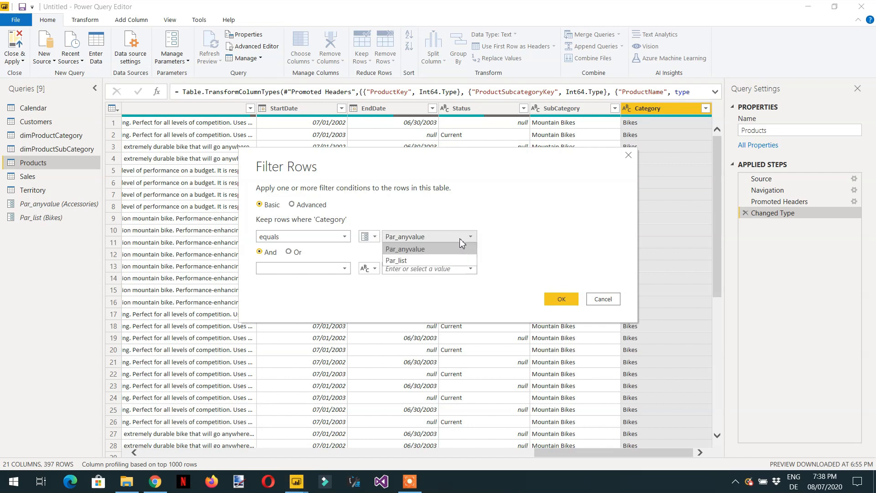
click(415, 262)
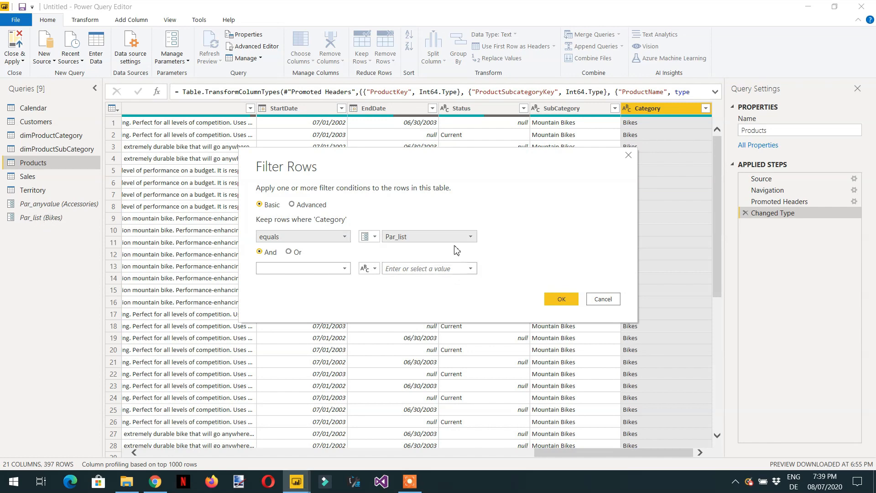
click(562, 300)
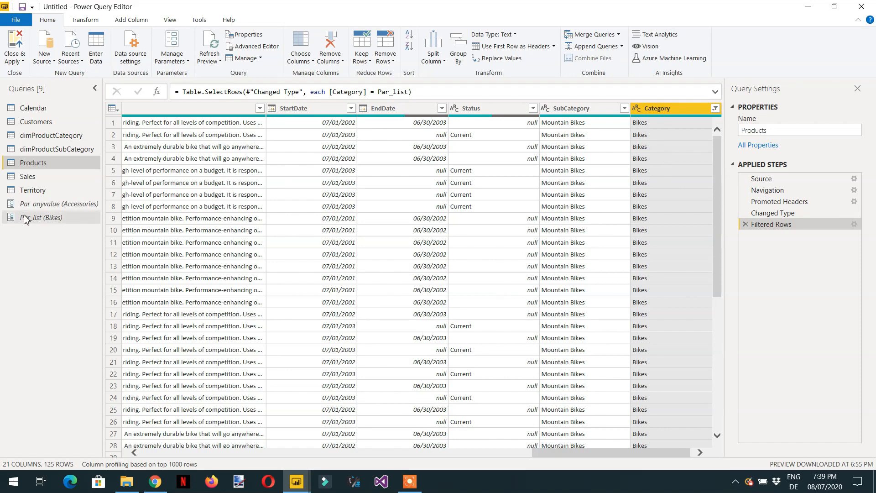
- Apply Clothing as the current value of the Par_list parameter, and reopen the query editor from the report
click(38, 218)
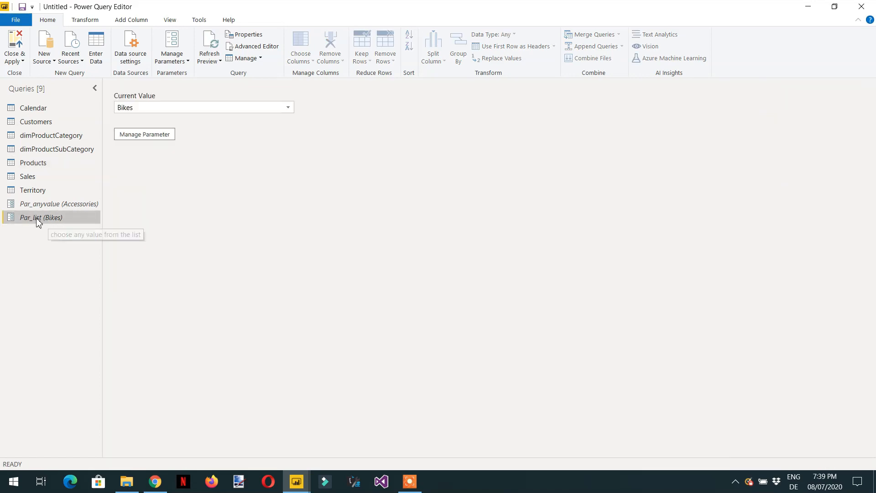
click(165, 108)
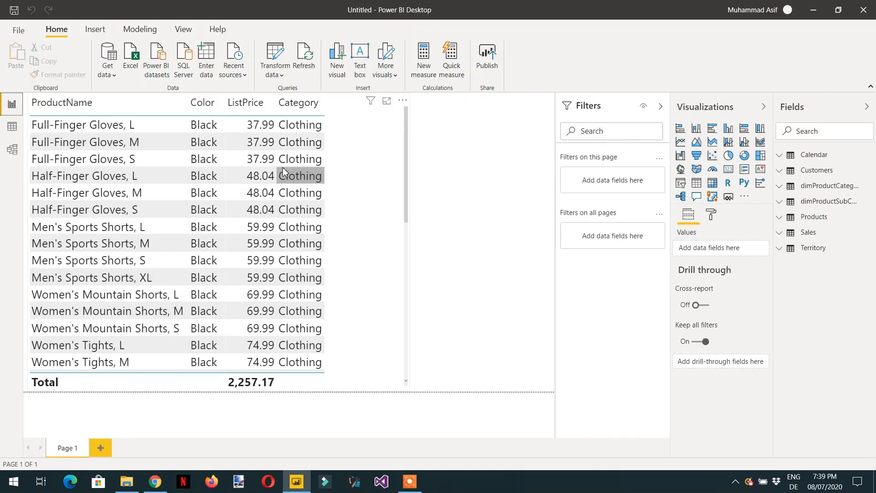
click(282, 75)
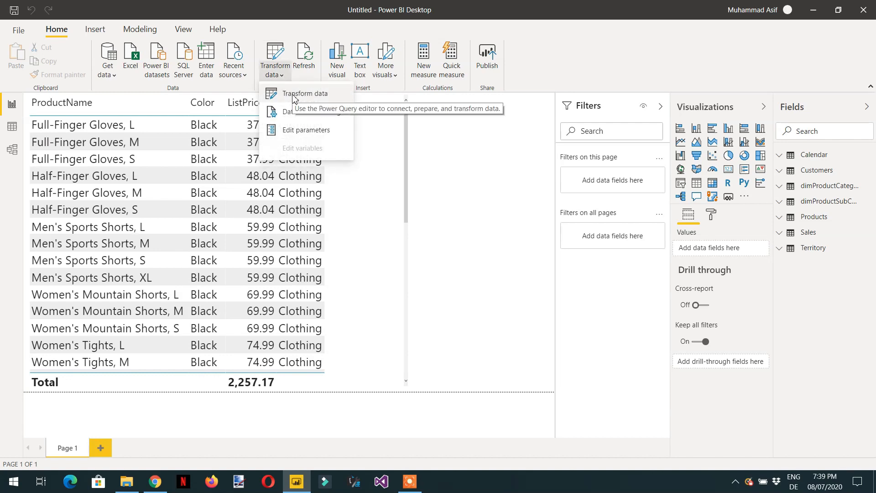
click(301, 94)
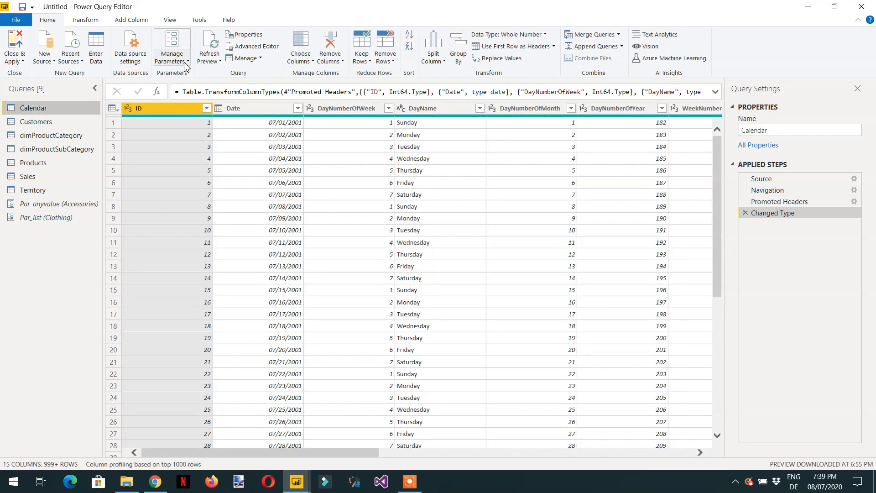
click(187, 61)
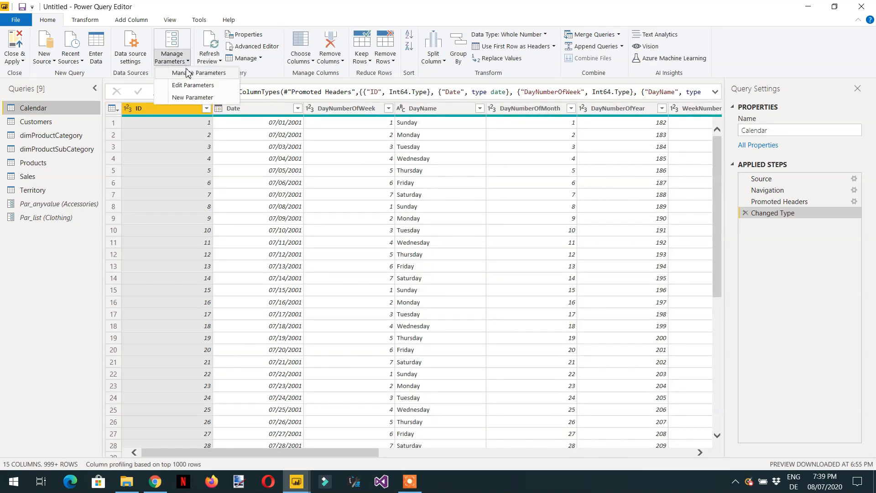
click(204, 97)
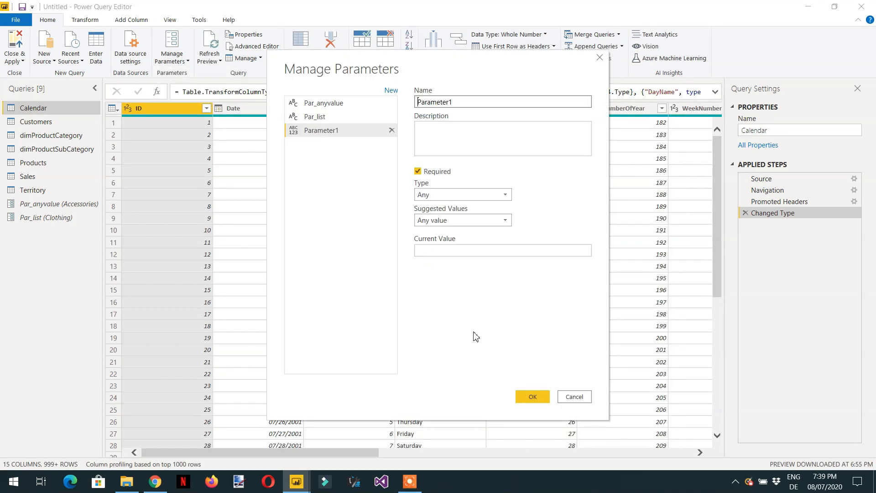
click(504, 226)
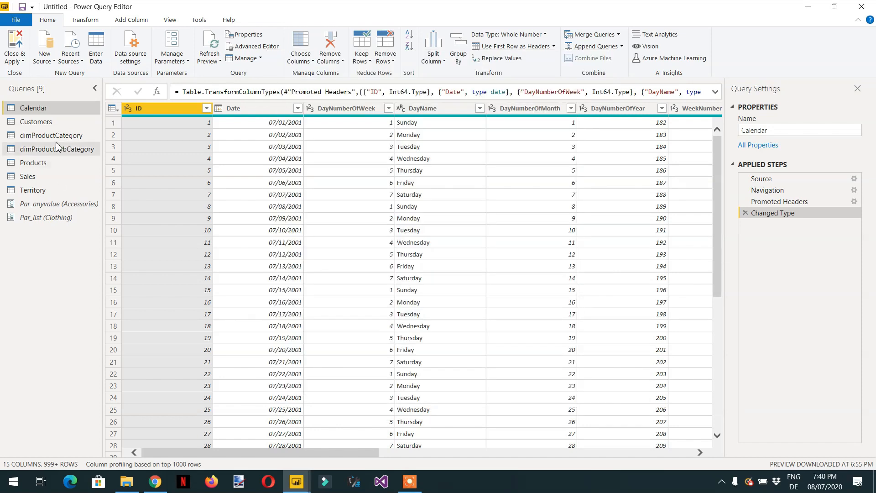
- Duplicate the dimProductCategory query and rename the copy CategoriesList
click(50, 136)
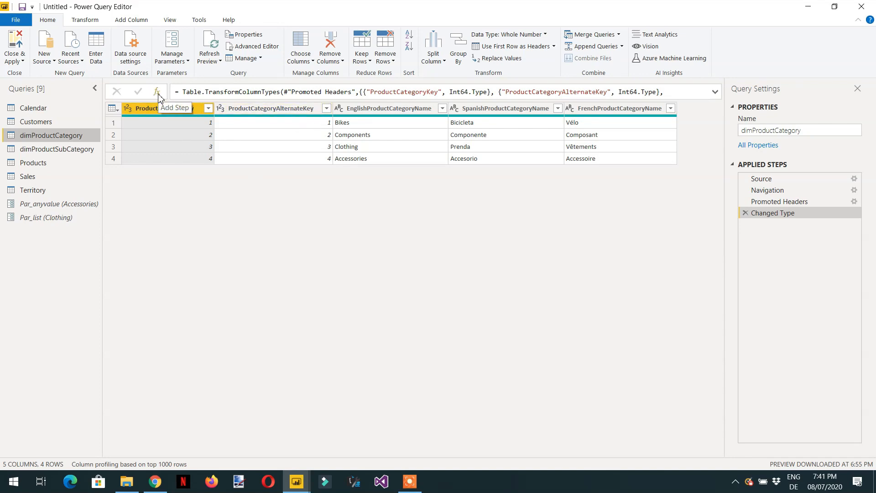
right_click(51, 135)
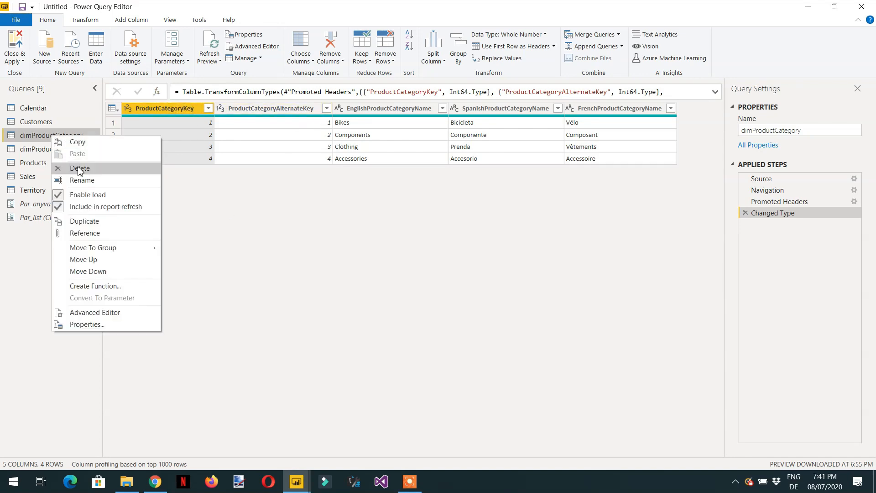
click(103, 224)
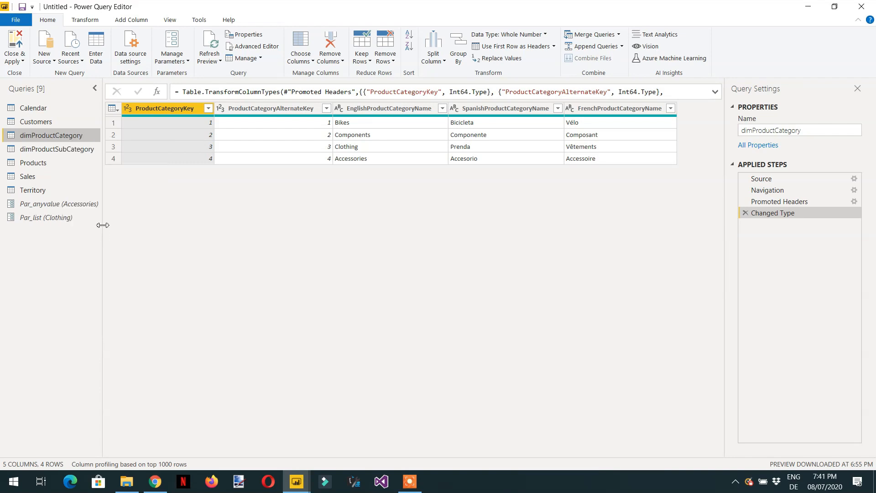
double_click(74, 236)
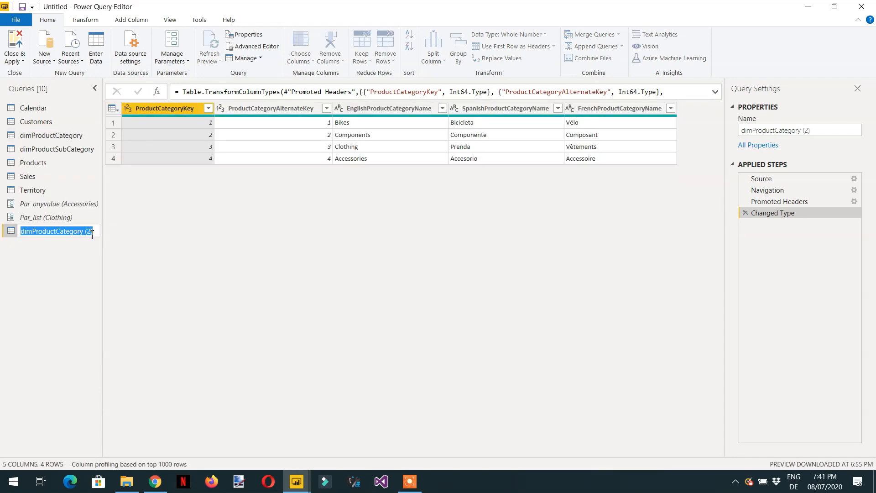
text(CategoriesList)
key(Return)
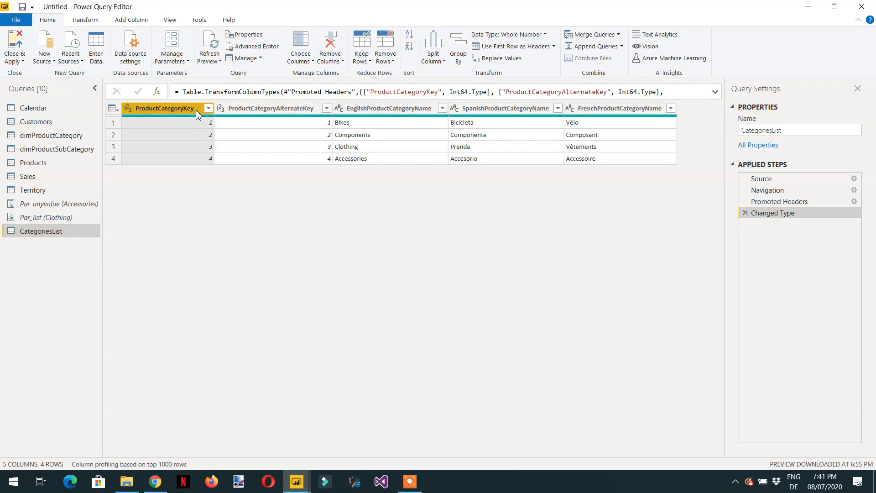
- Add a custom step to CategoriesList with the formula = #"Changed Type"[EnglishProductCategoryName] to turn that column into a list
click(157, 94)
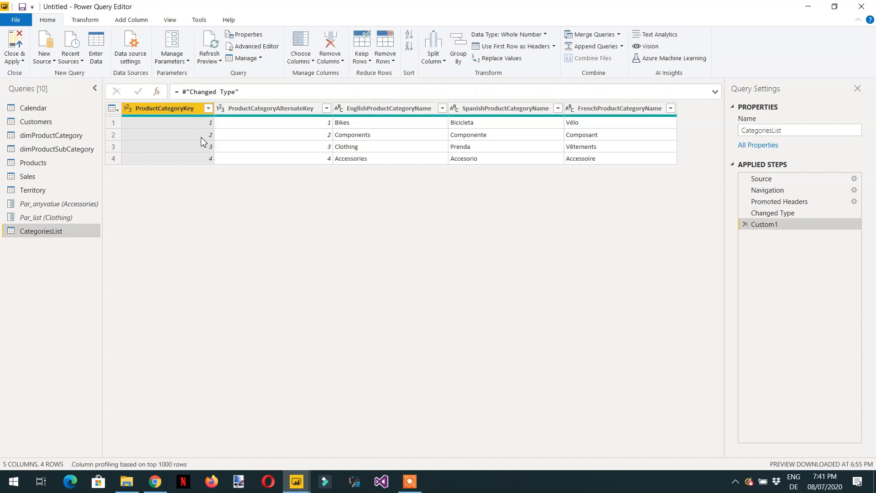
click(255, 94)
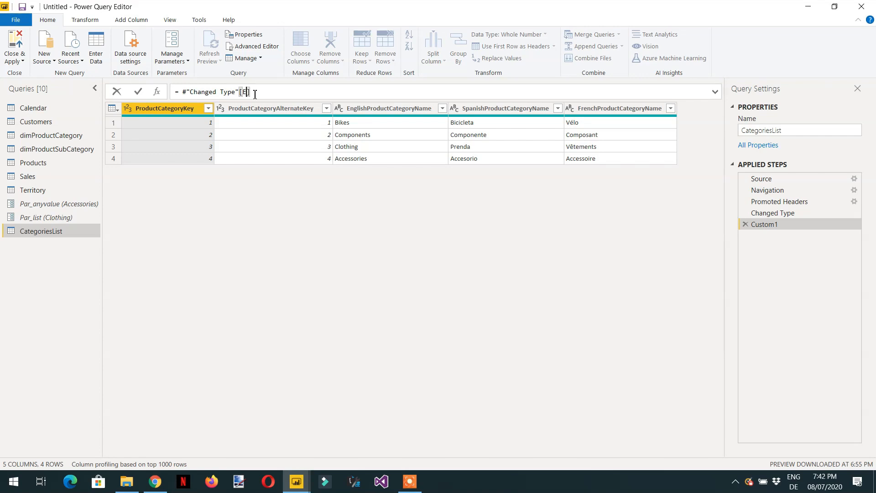
text([Englsih)
text(lish)
text(Produc)
text(tCategor)
text(yName)
key(Return)
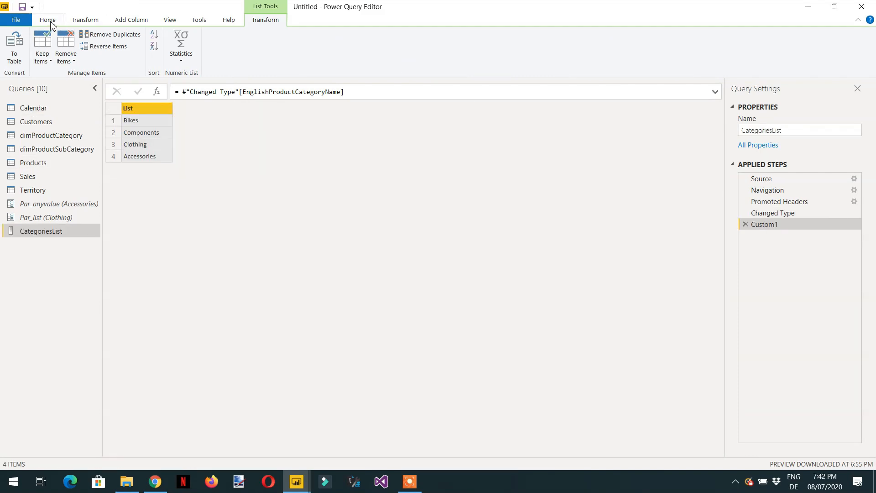
- Start a new parameter named Par_query and set its type to Text
click(48, 21)
click(190, 65)
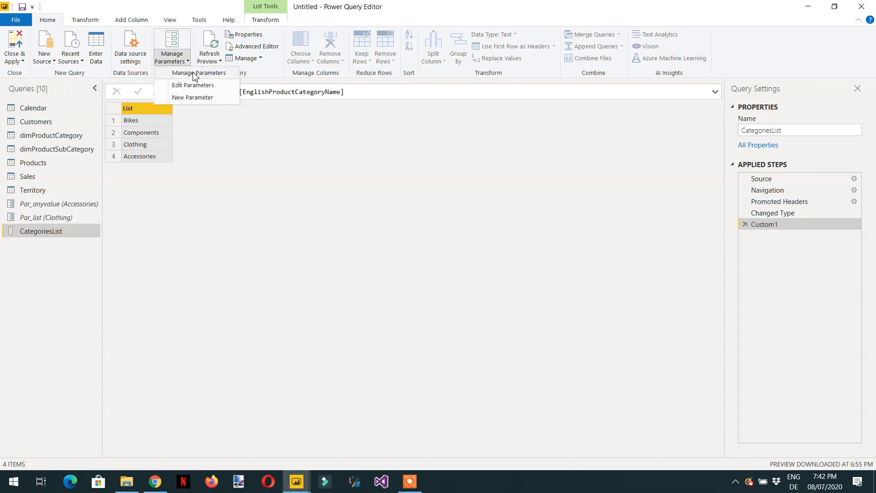
click(200, 97)
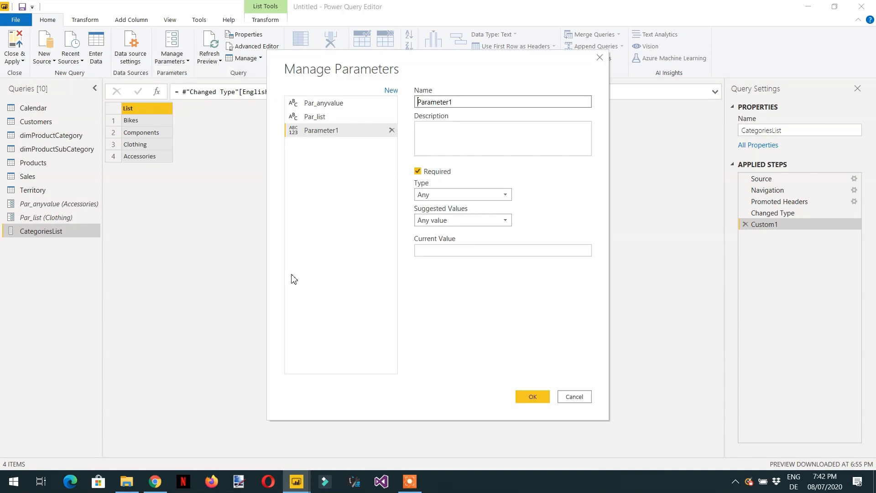
double_click(466, 100)
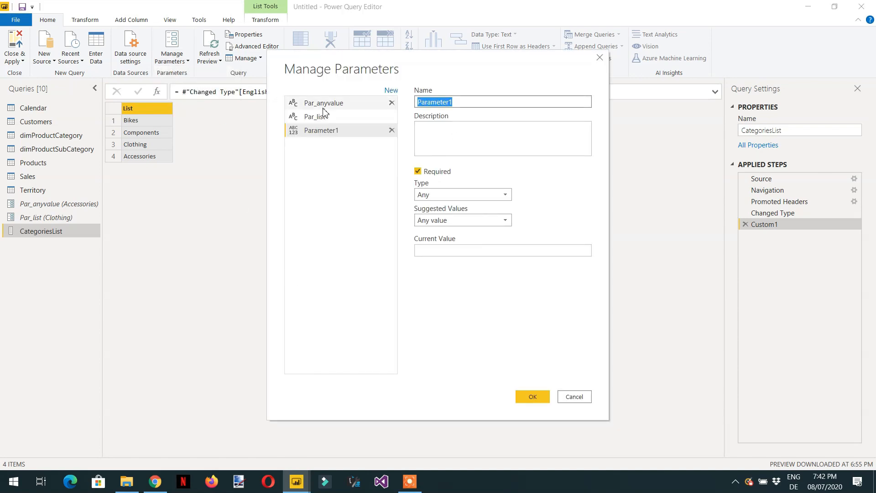
text(Par)
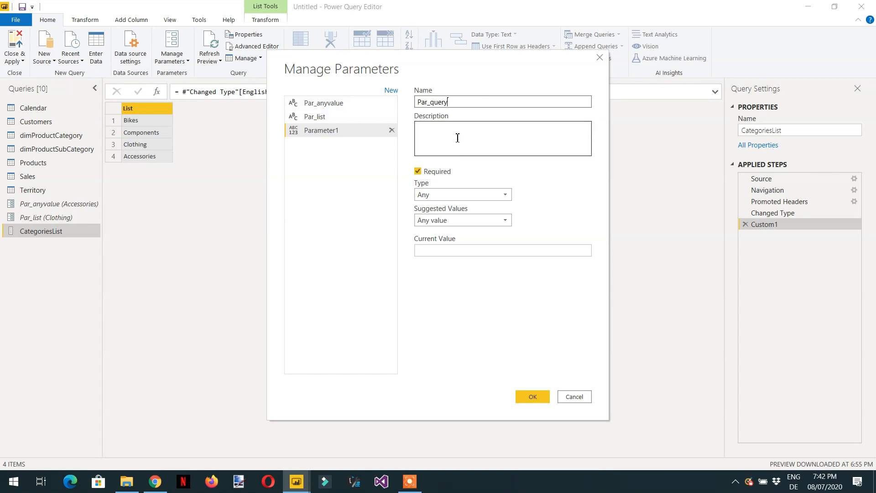
click(451, 195)
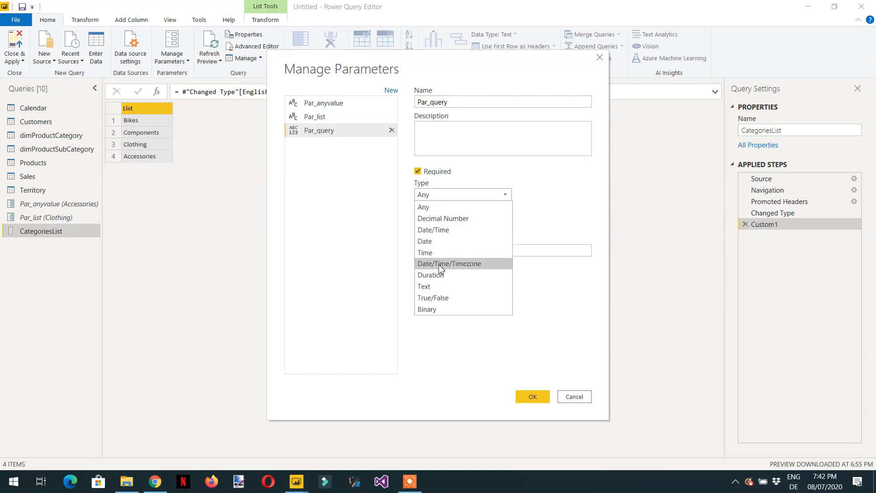
click(440, 287)
- Base Par_query's suggested values on the CategoriesList query, set the current value to Bikes, and create the parameter
click(497, 221)
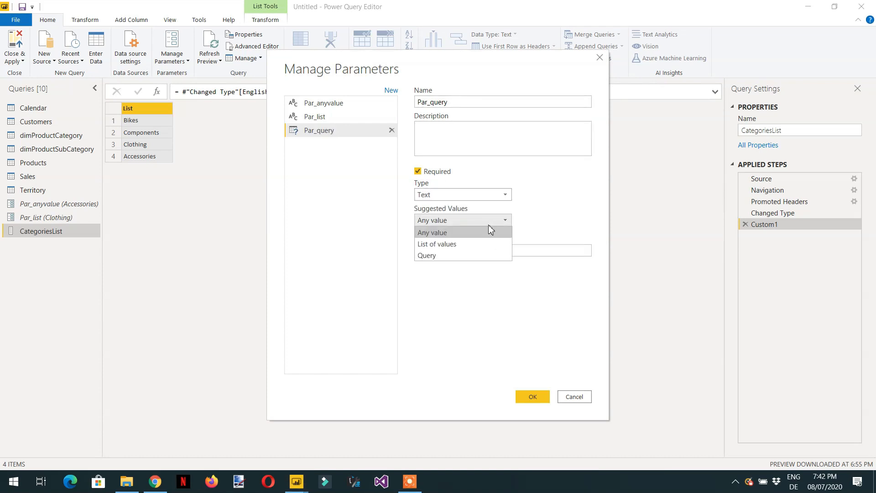
click(446, 256)
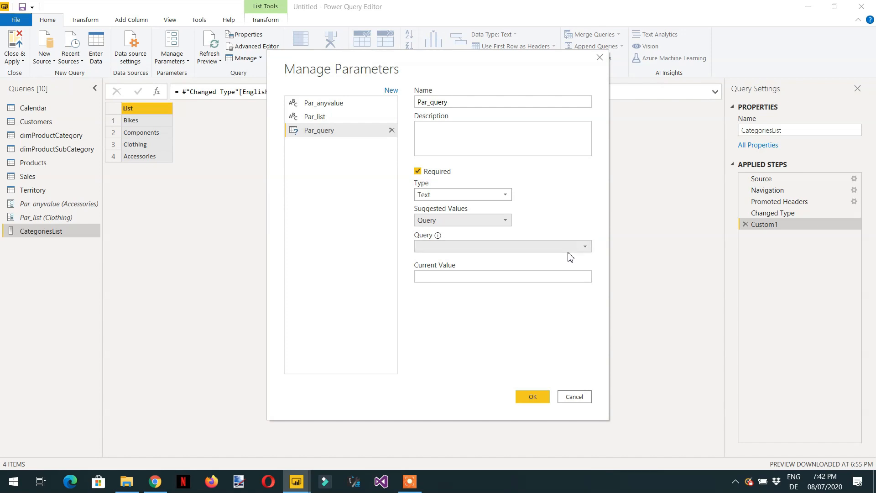
click(587, 247)
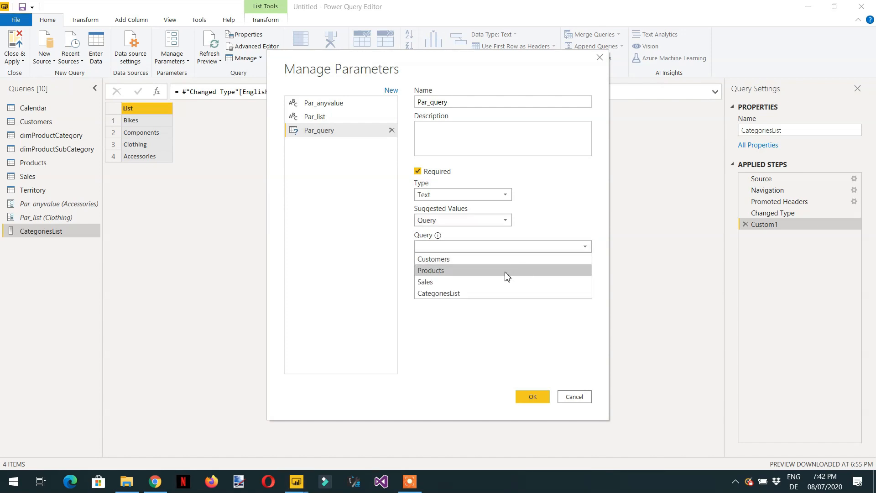
click(457, 294)
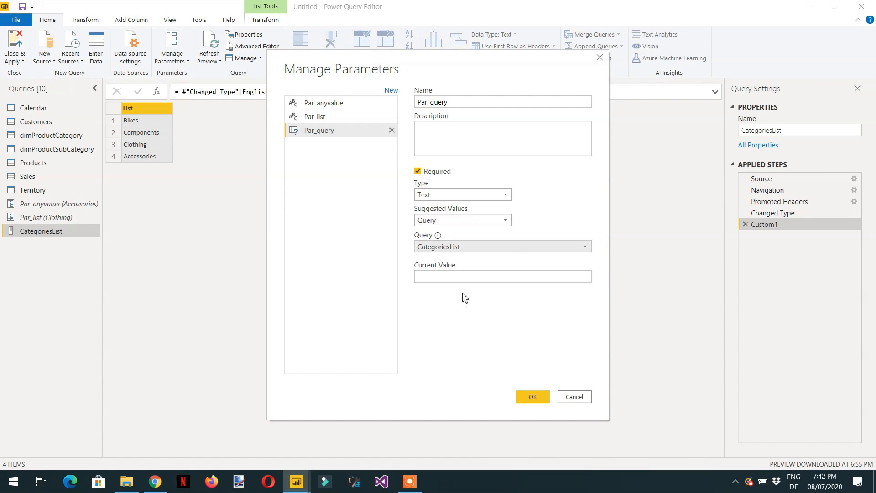
click(496, 278)
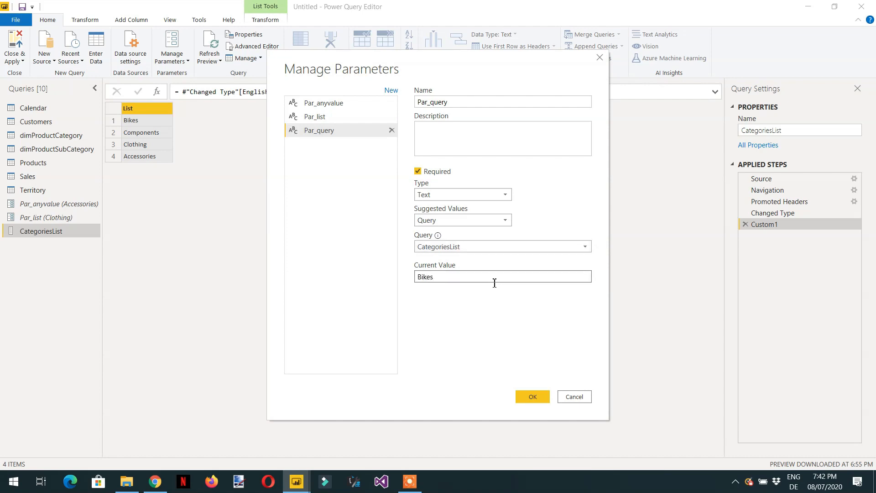
click(534, 395)
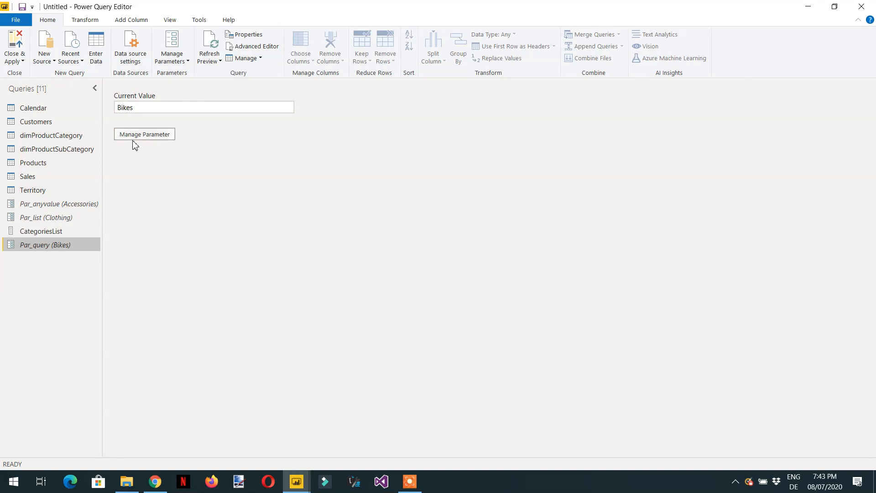
- Clear the existing filter from the Category column of the Products query
click(40, 163)
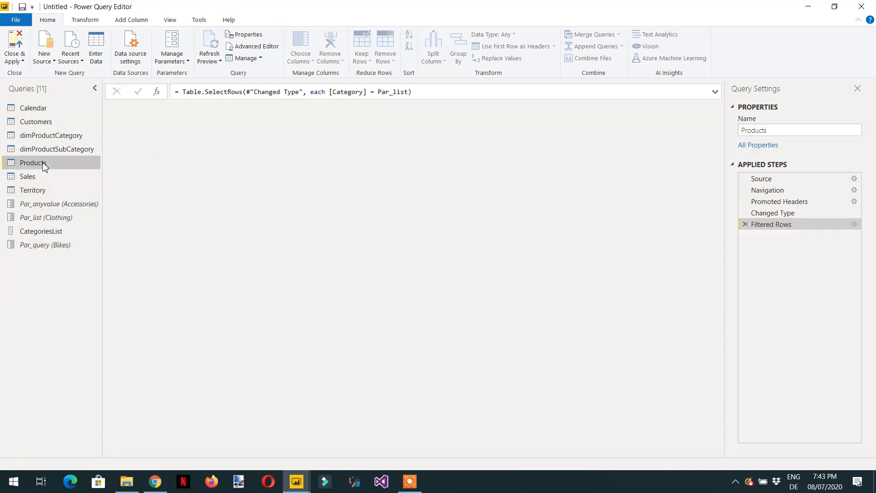
drag(280, 454, 674, 454)
click(706, 109)
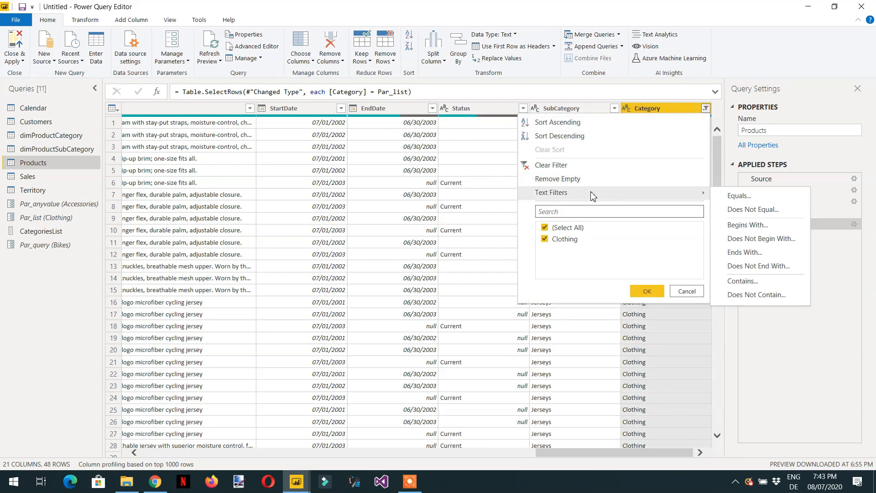
click(567, 165)
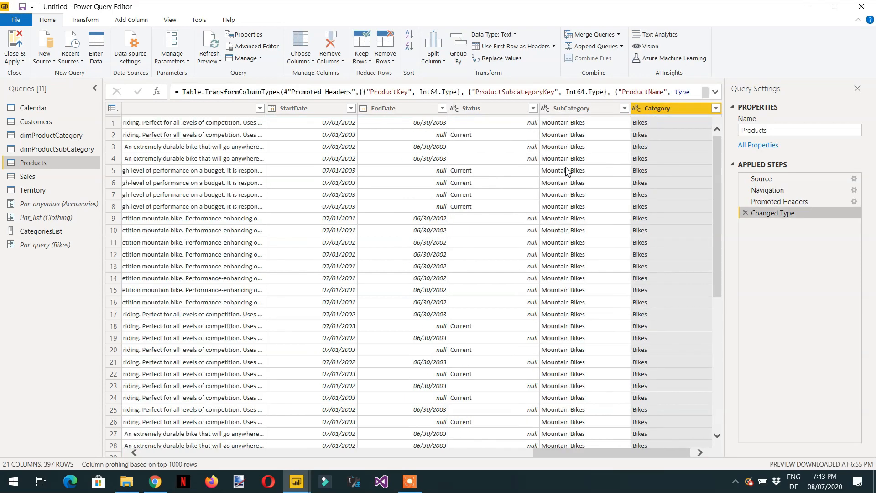
- Filter the Products query to keep rows where Category equals the Par_query parameter
click(706, 108)
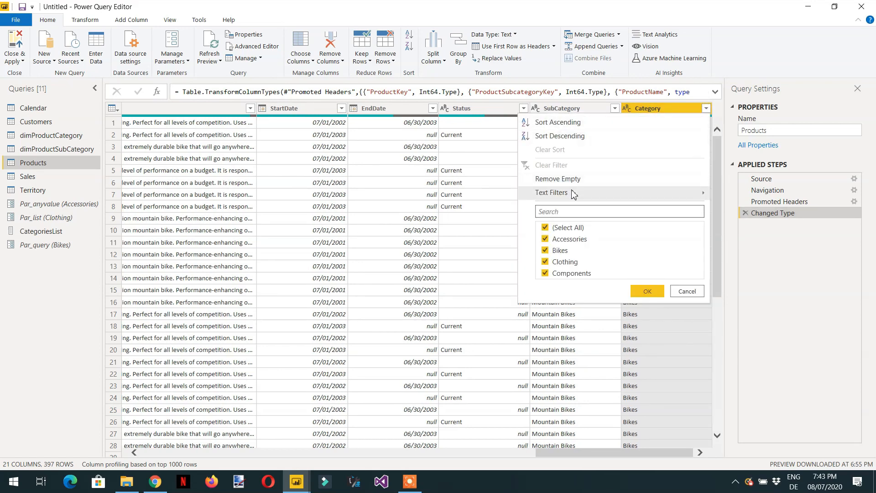
mouse_move(575, 196)
click(756, 198)
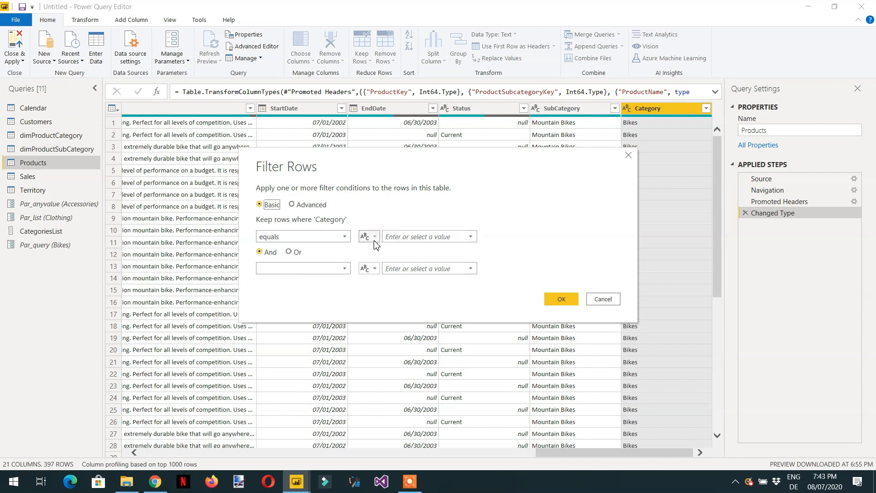
click(373, 237)
click(392, 261)
click(458, 237)
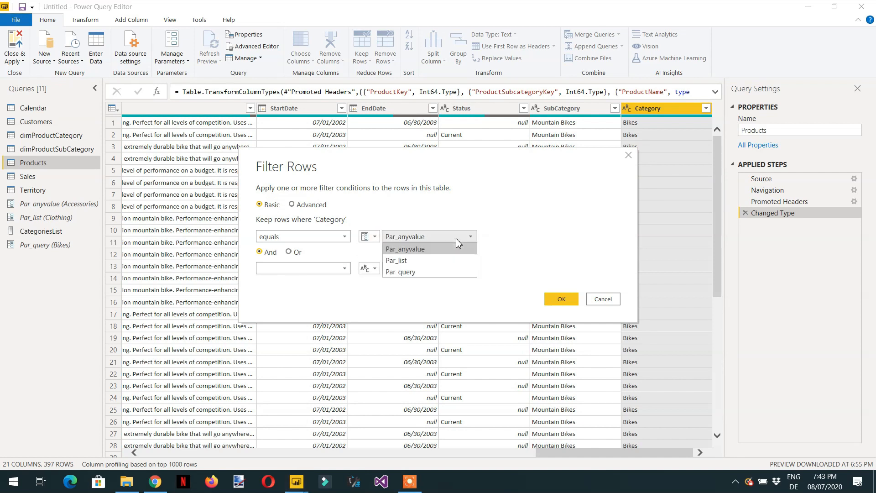
click(425, 272)
click(561, 299)
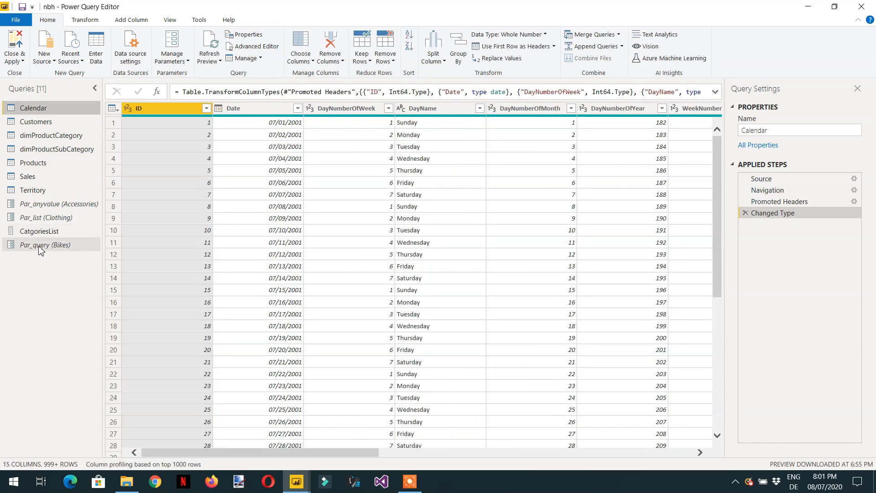
- Delete the Par_anyvalue and Par_list parameters, and apply the query changes while closing the Power Query Editor
right_click(57, 205)
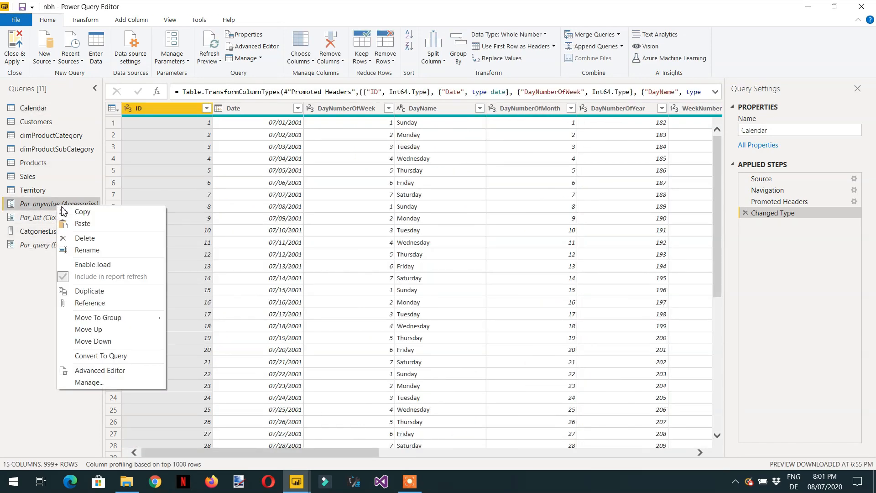
click(97, 238)
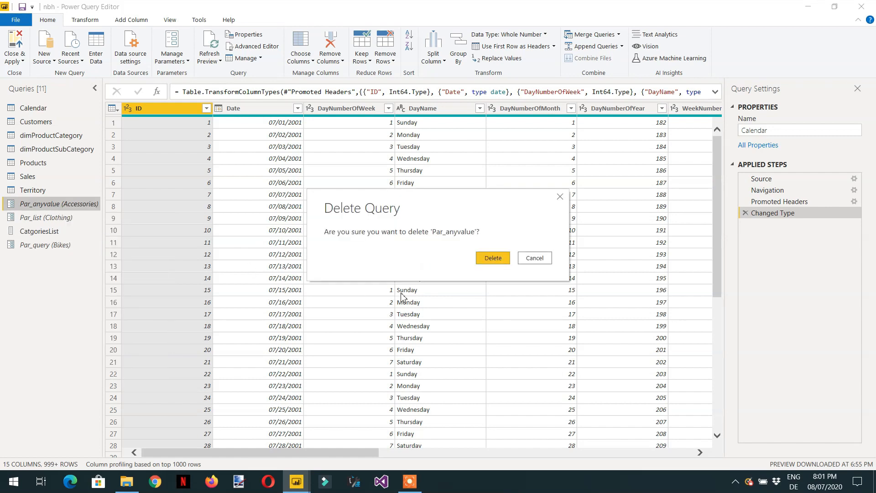
click(491, 259)
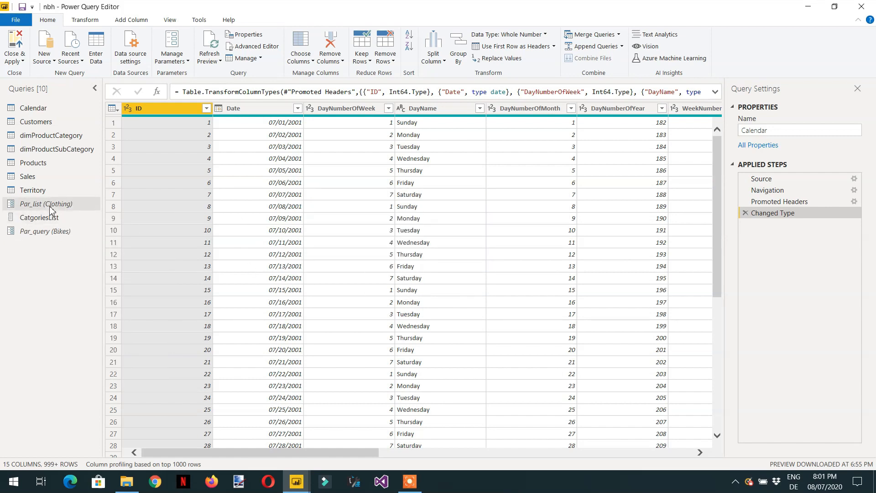
right_click(53, 209)
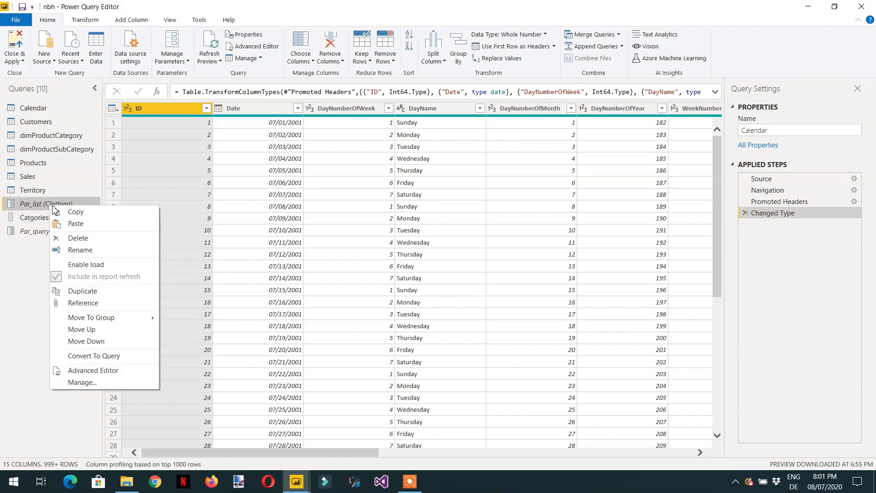
click(101, 238)
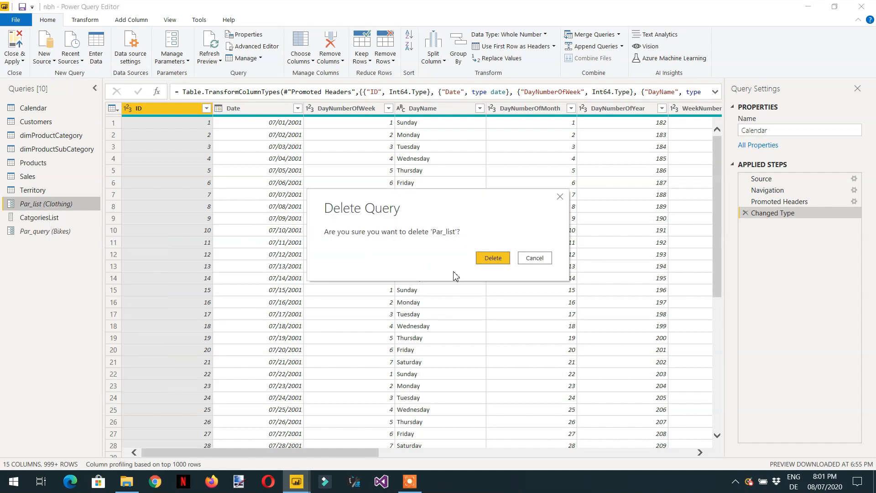
click(499, 261)
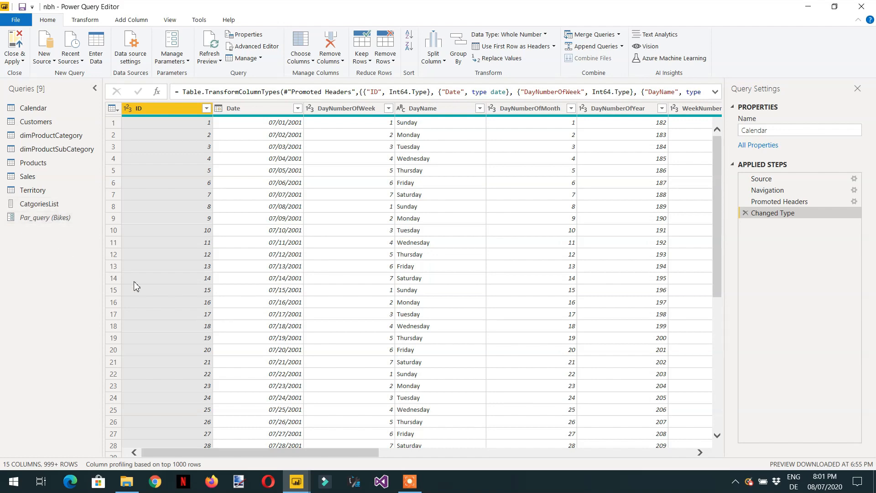
click(22, 61)
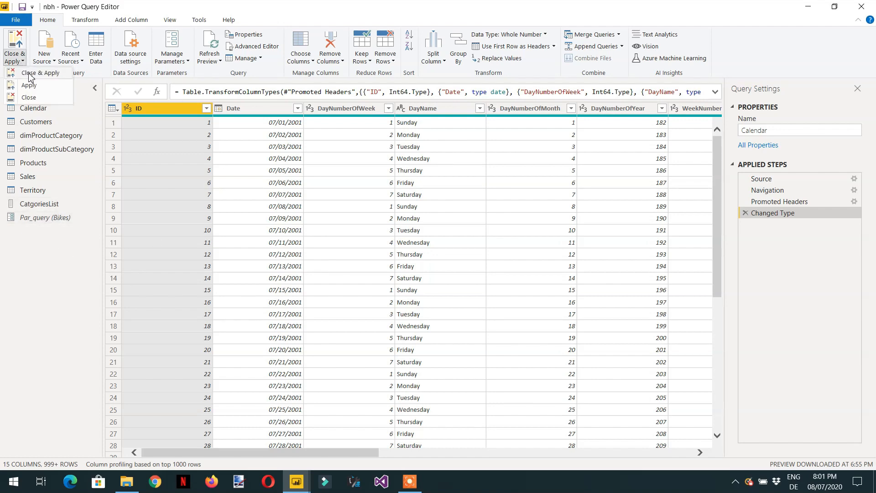
click(25, 75)
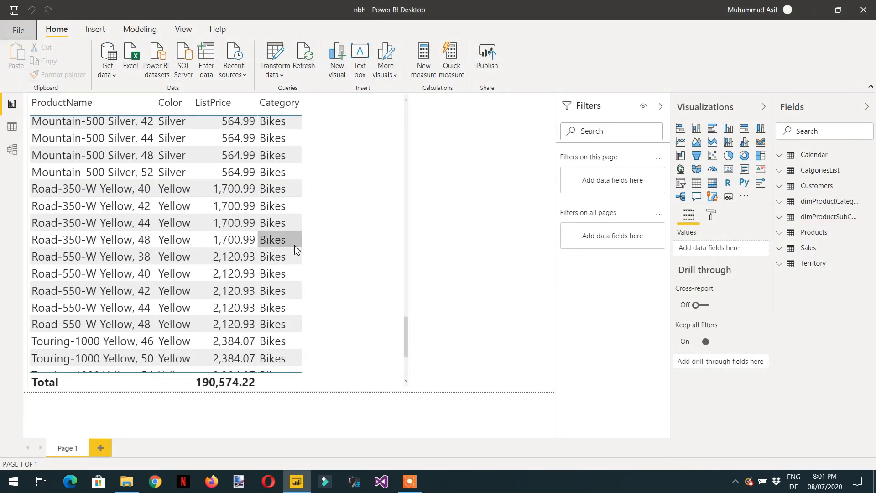
- Set the Par_query parameter to Components from the report view and check the Category values in the product table
click(282, 78)
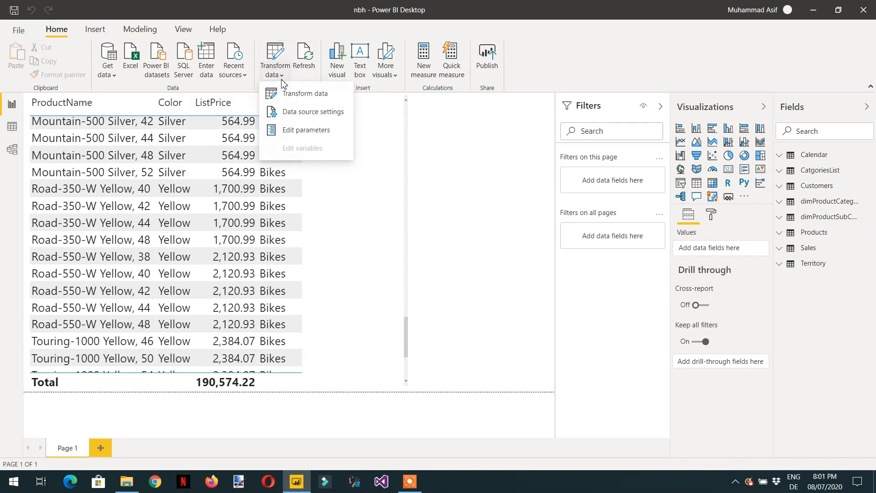
click(306, 130)
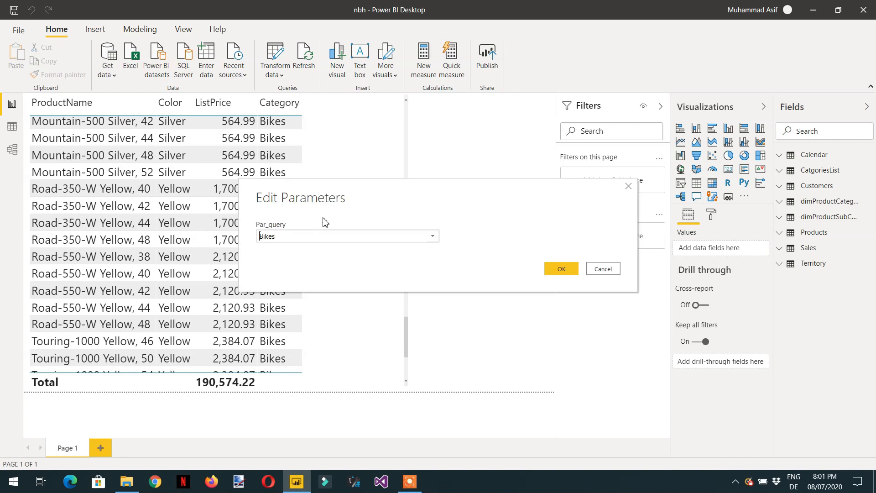
click(433, 236)
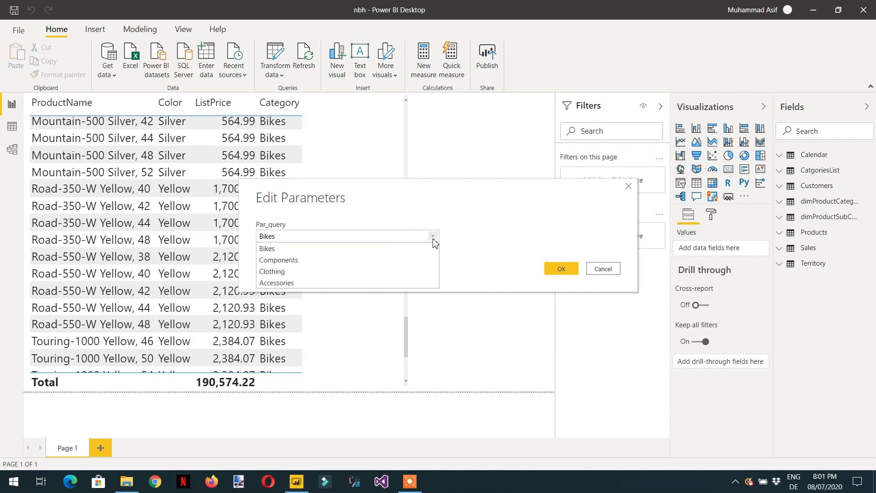
click(370, 264)
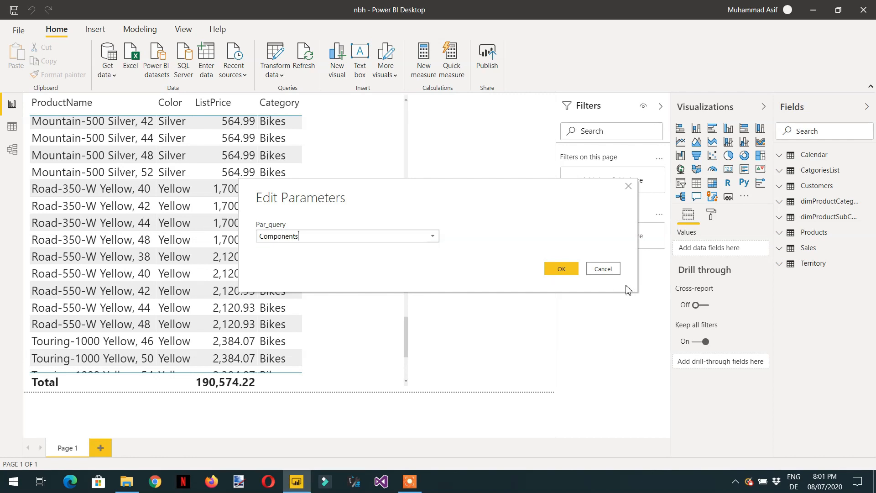
click(562, 269)
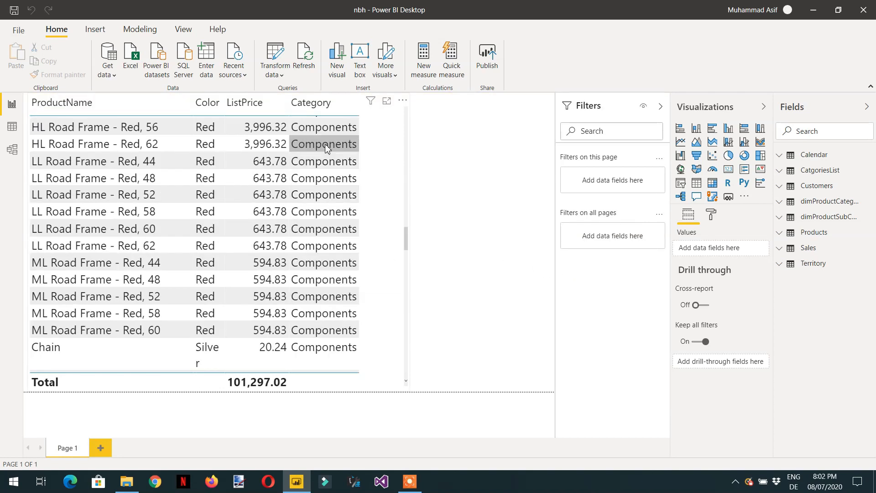
scroll(323, 205, down, 1)
scroll(323, 204, up, 3)
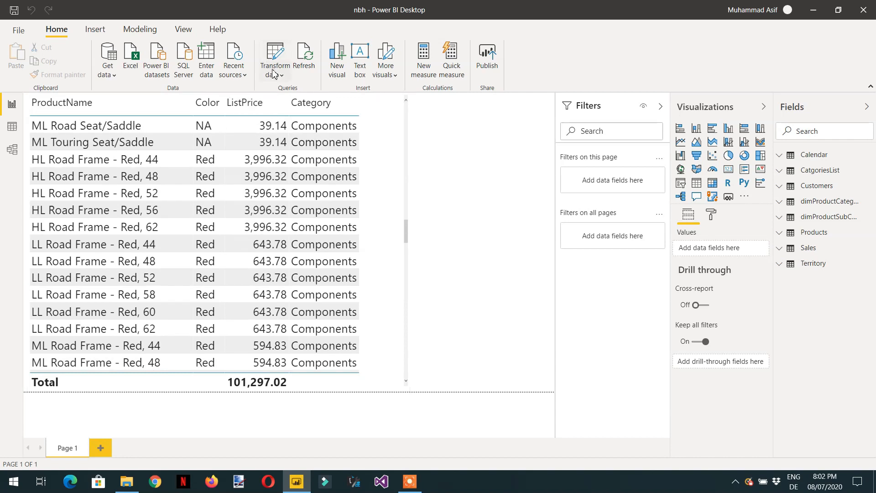
- Set the Par_query parameter to Clothing from the report view and apply the pending query changes
click(275, 73)
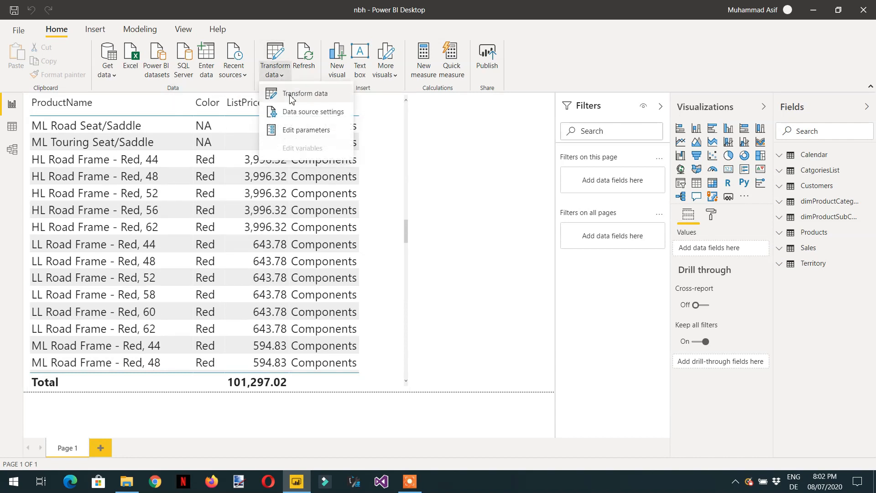
click(304, 131)
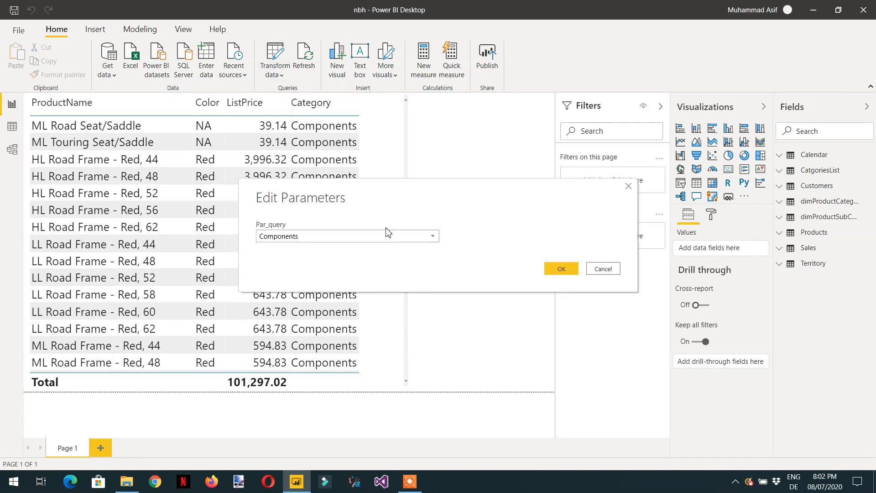
click(437, 237)
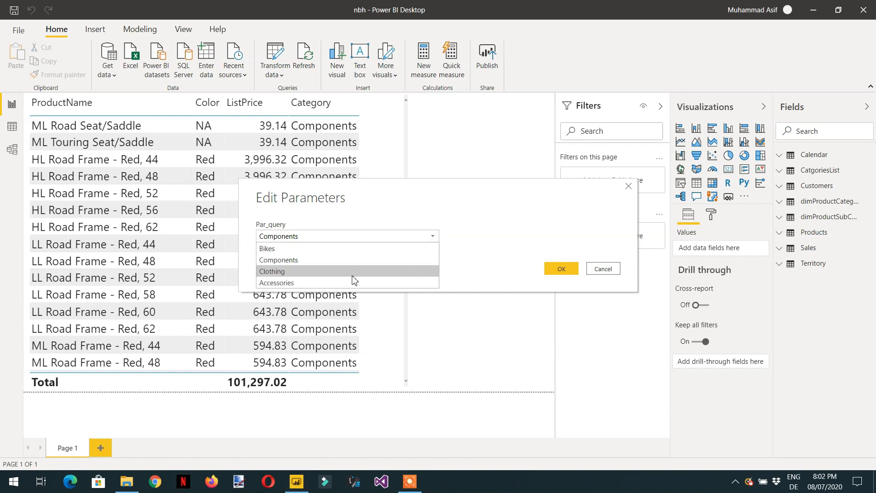
click(320, 272)
click(551, 268)
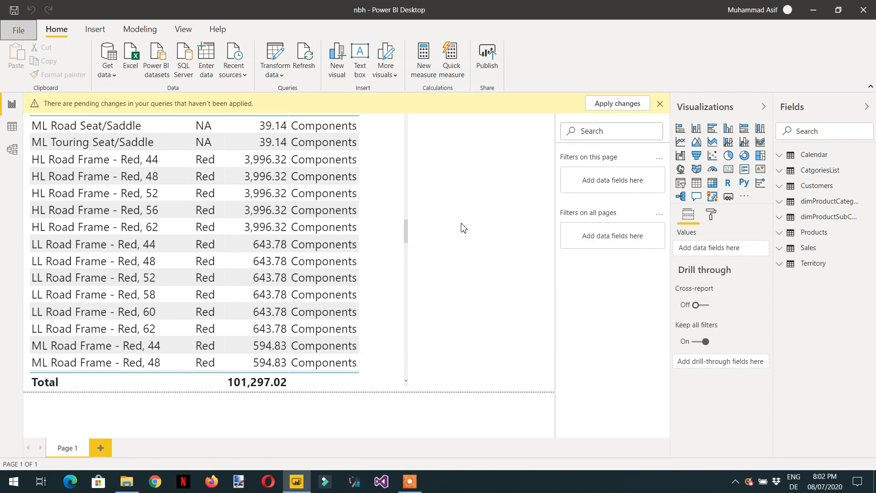
click(620, 107)
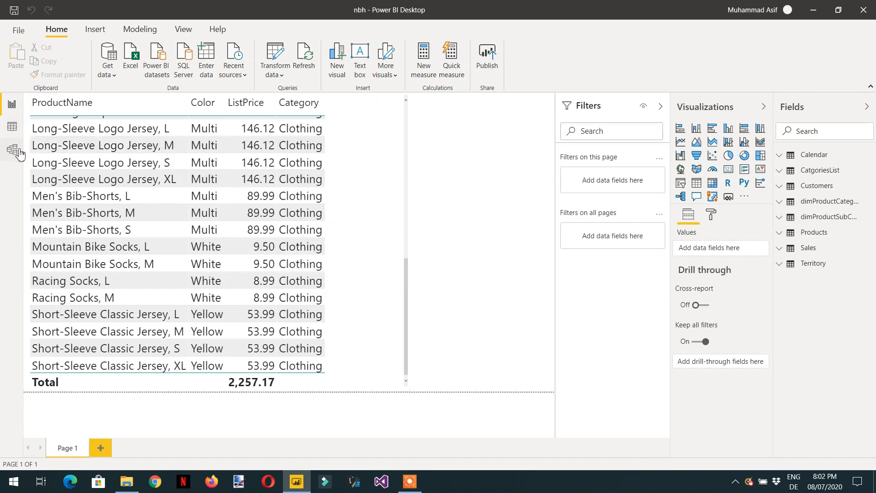
- Reopen the Power Query Editor and start a new parameter named Par_Price with the type Decimal Number
click(274, 74)
click(294, 94)
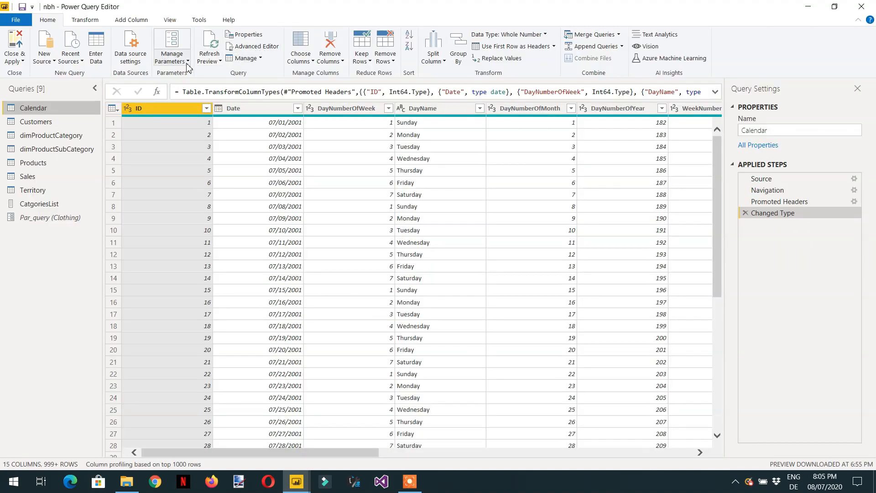
click(187, 66)
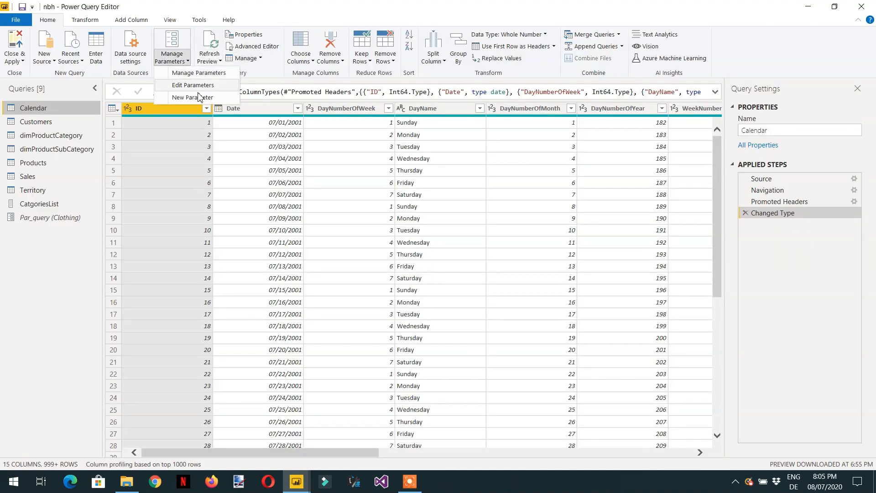
click(200, 98)
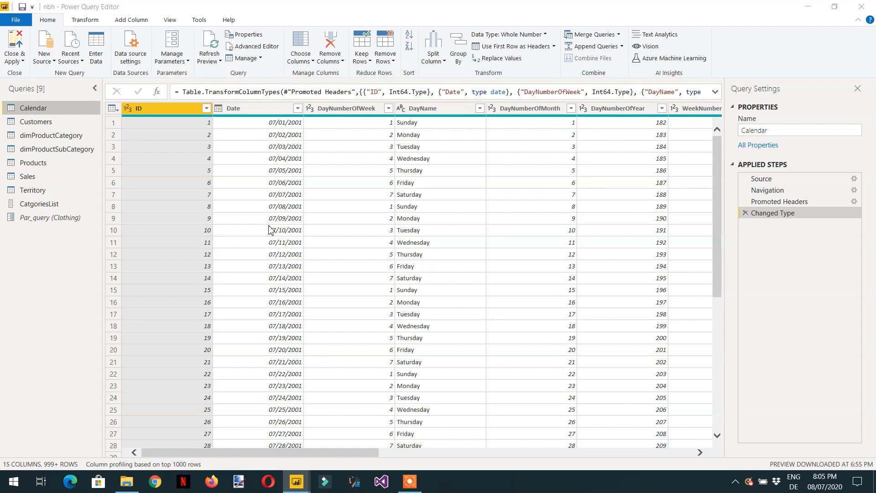
click(321, 117)
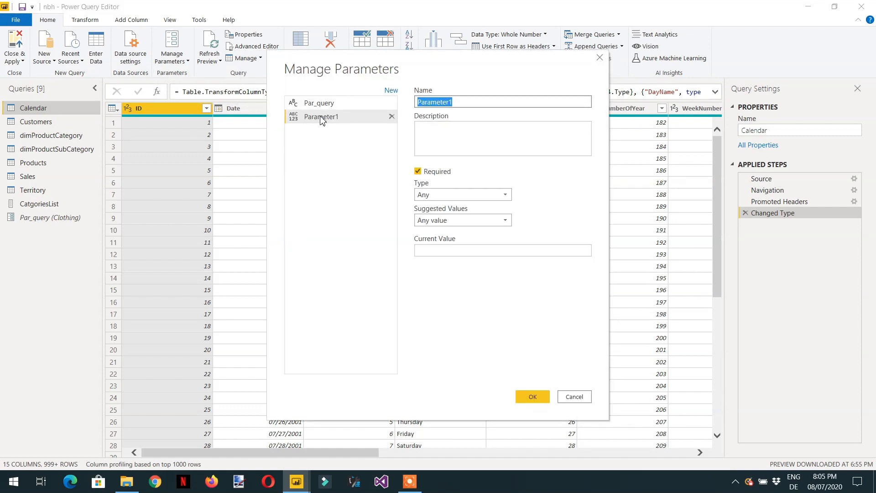
text(Par_Price)
click(494, 199)
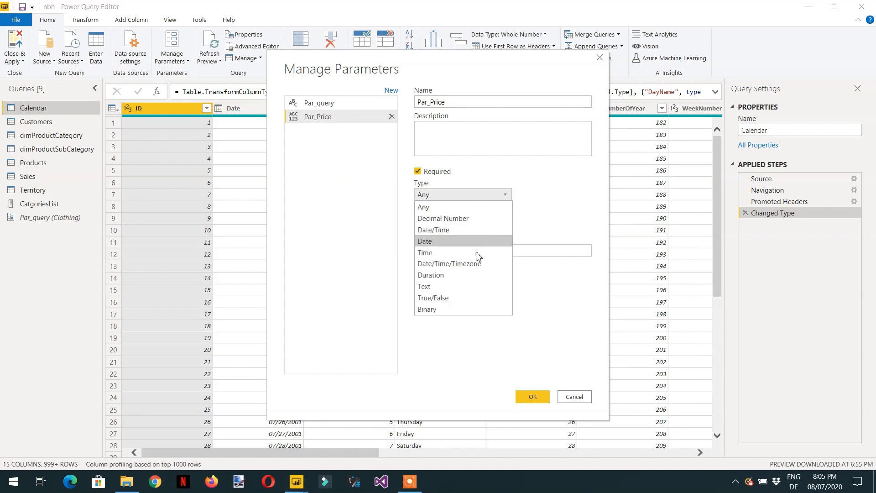
click(452, 221)
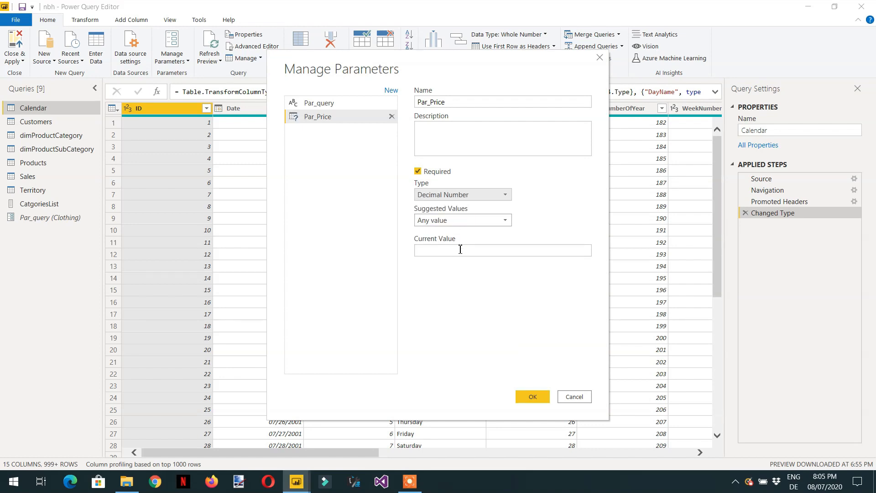
- Allow any value for Par_Price, set its current value to 12, and create the parameter
click(493, 220)
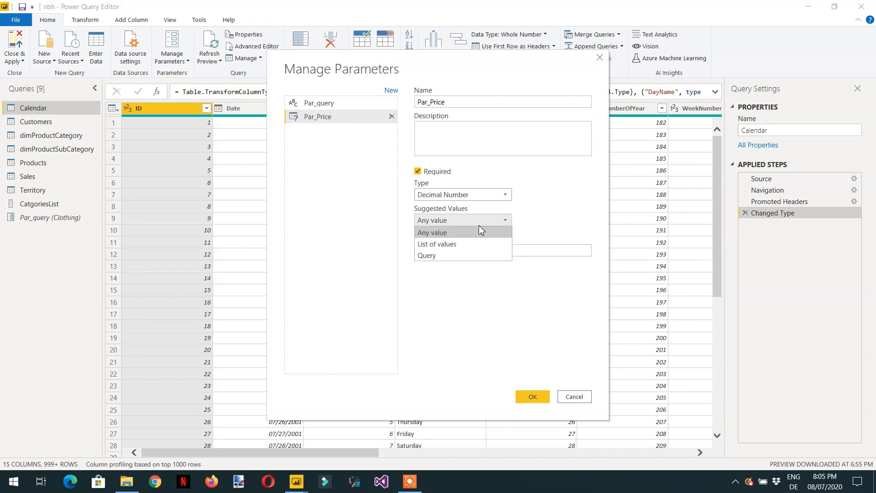
click(457, 233)
click(476, 253)
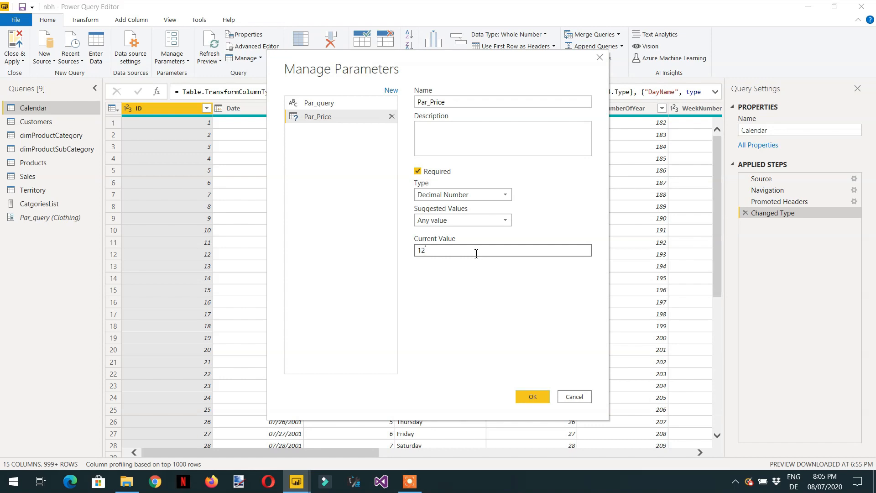
click(538, 399)
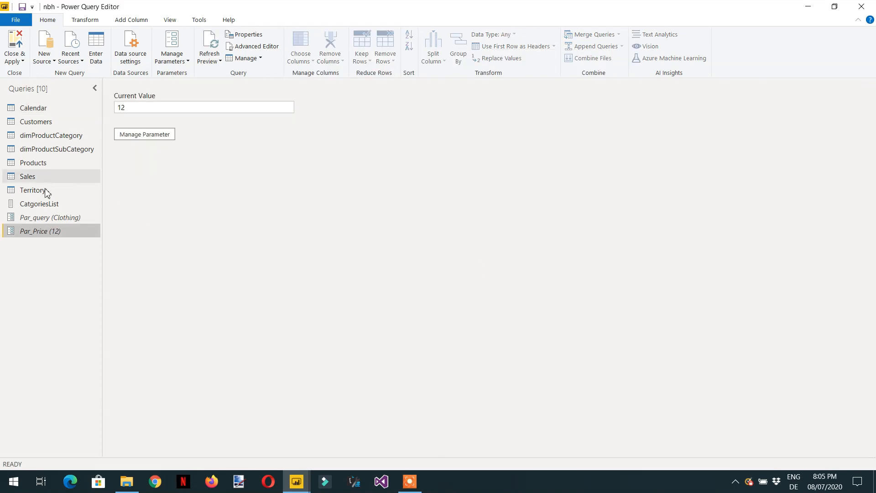
- Filter the Products query to keep rows where ListPrice is greater than the Par_Price parameter
click(44, 164)
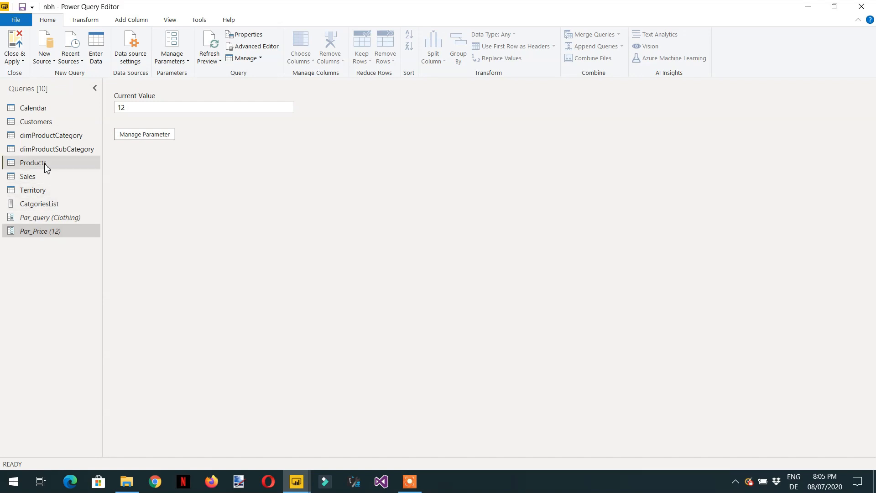
drag(254, 455, 362, 440)
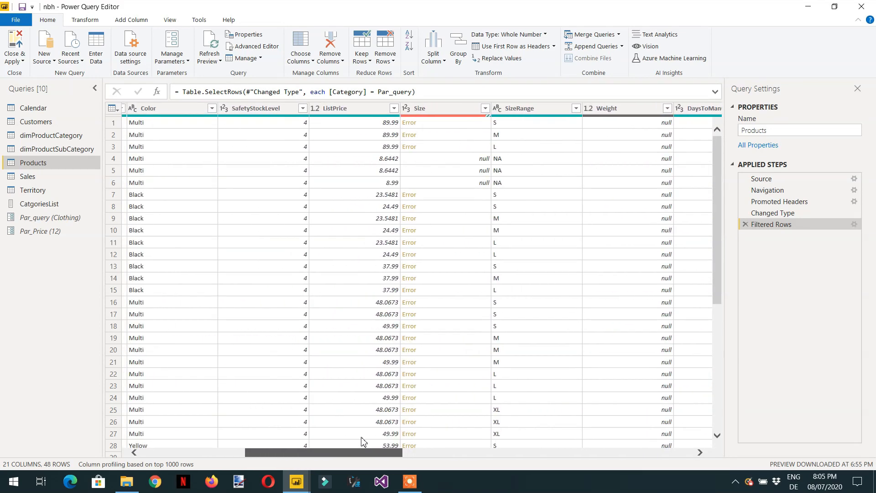
click(385, 115)
click(394, 109)
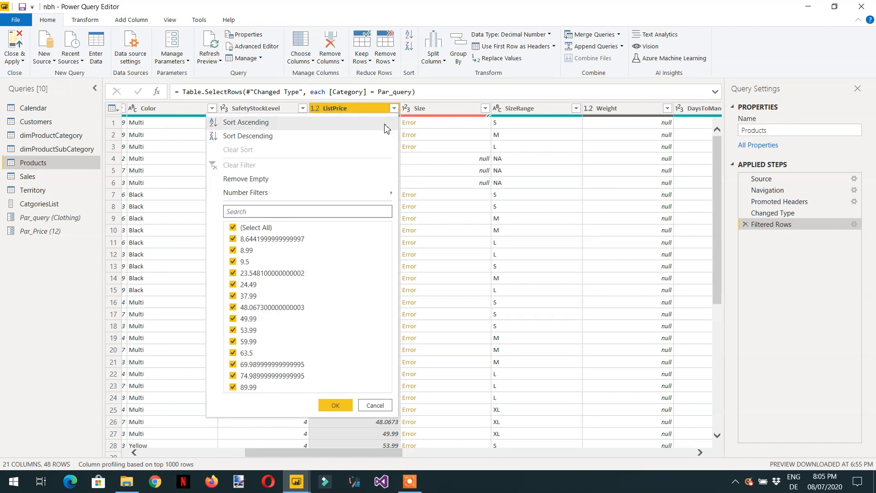
mouse_move(300, 194)
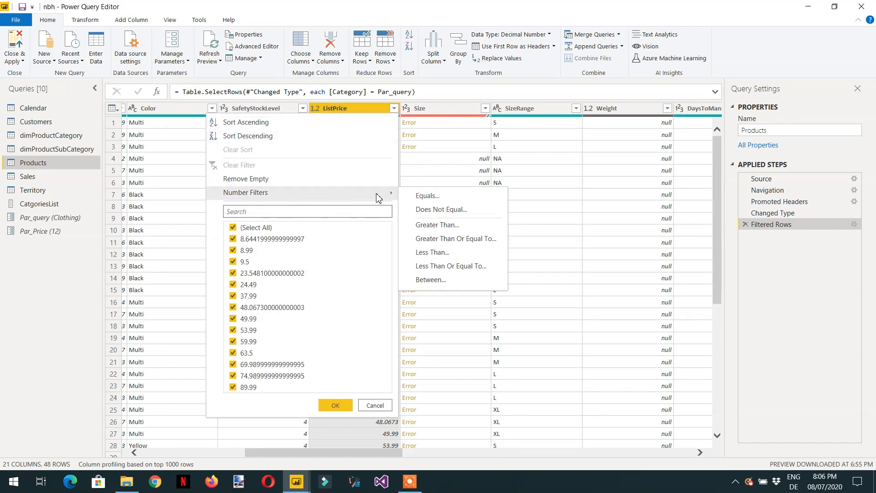
click(455, 228)
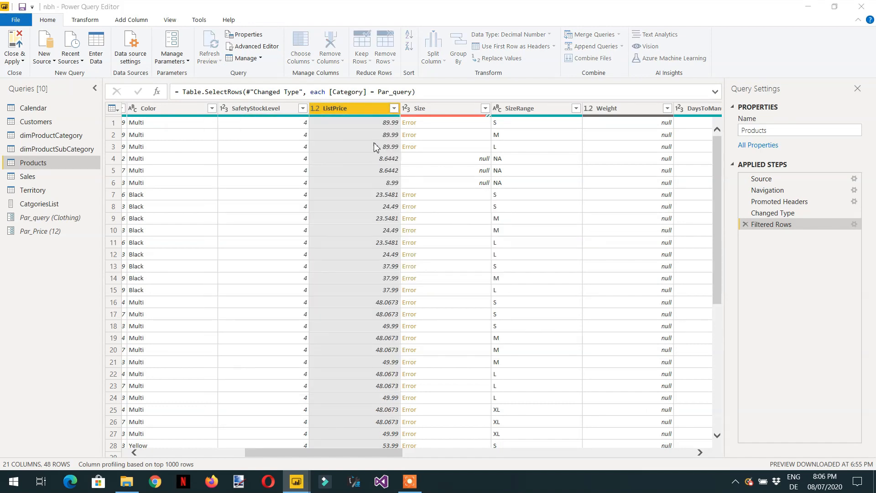
click(369, 237)
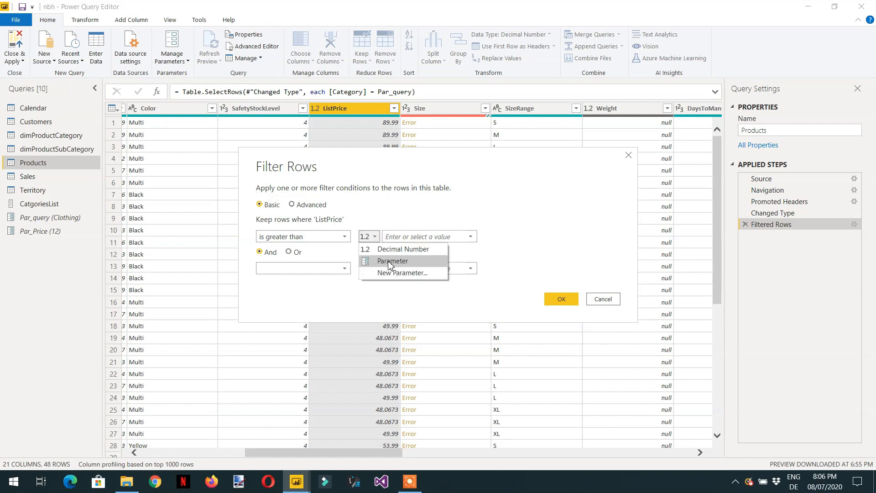
click(390, 262)
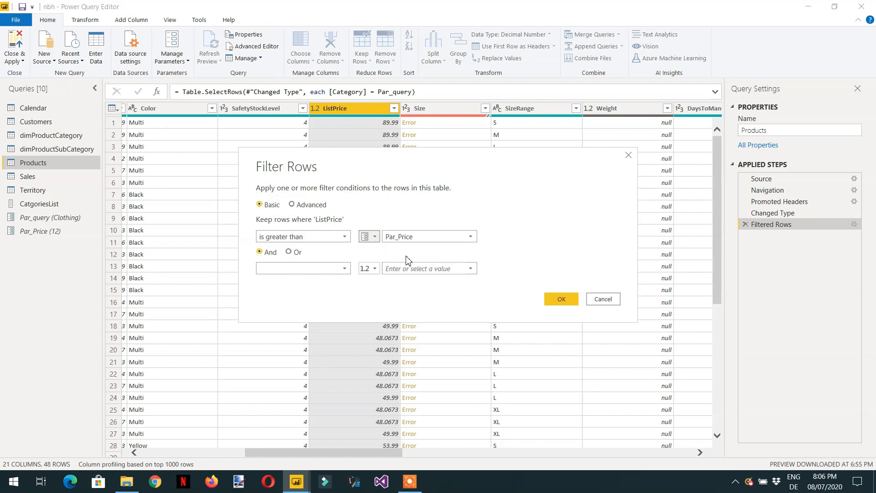
click(561, 300)
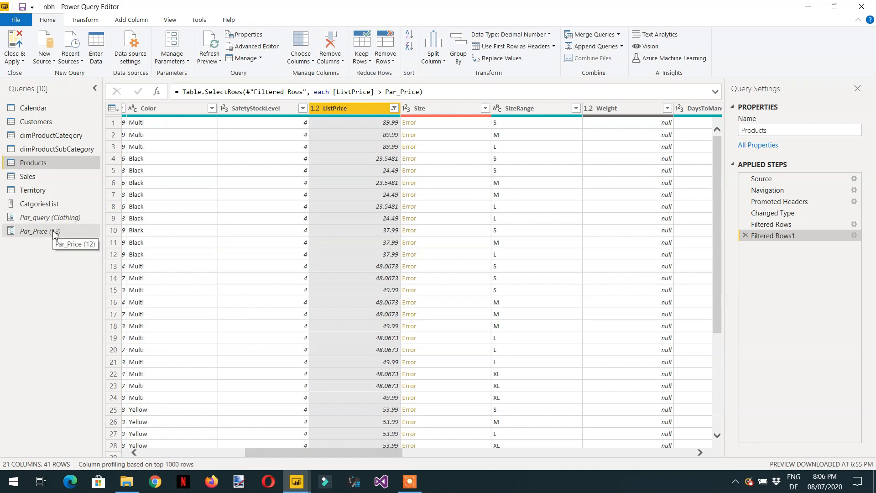
- Close the Power Query Editor and apply the pending query changes to the report
click(23, 62)
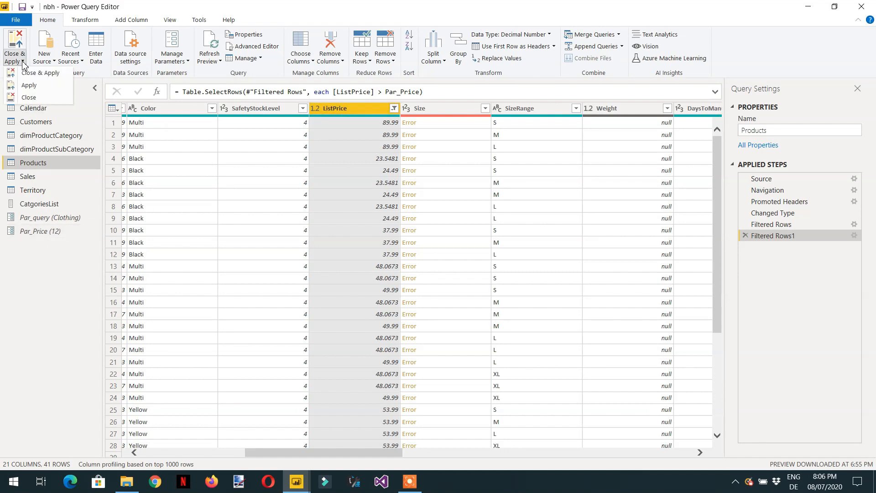
click(32, 73)
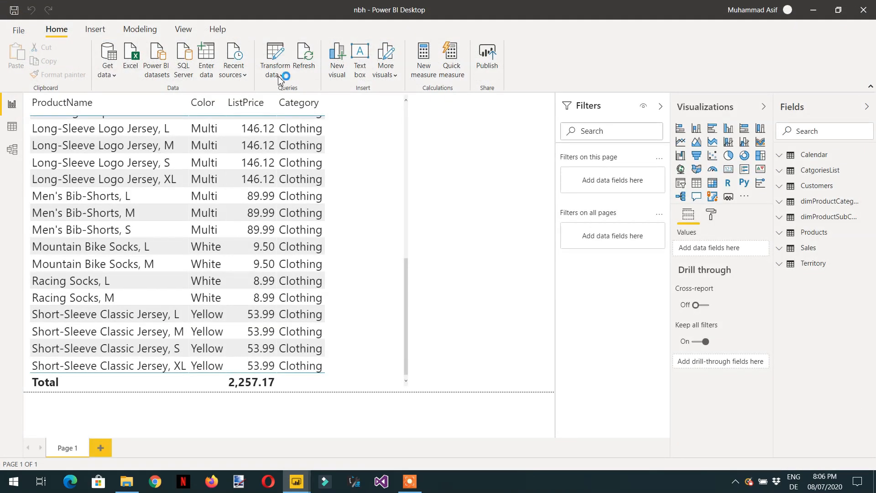
click(621, 104)
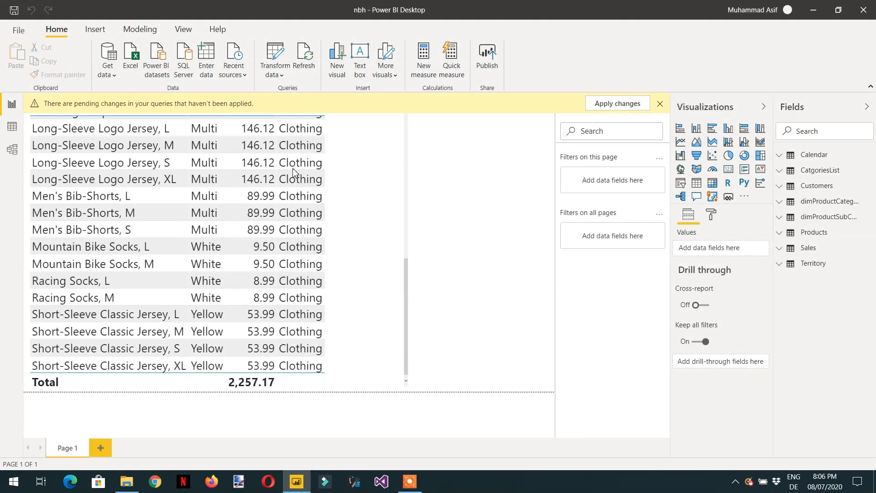
- Set the Par_query parameter to Accessories and Par_Price to 50 from the report view and apply the changes
click(276, 74)
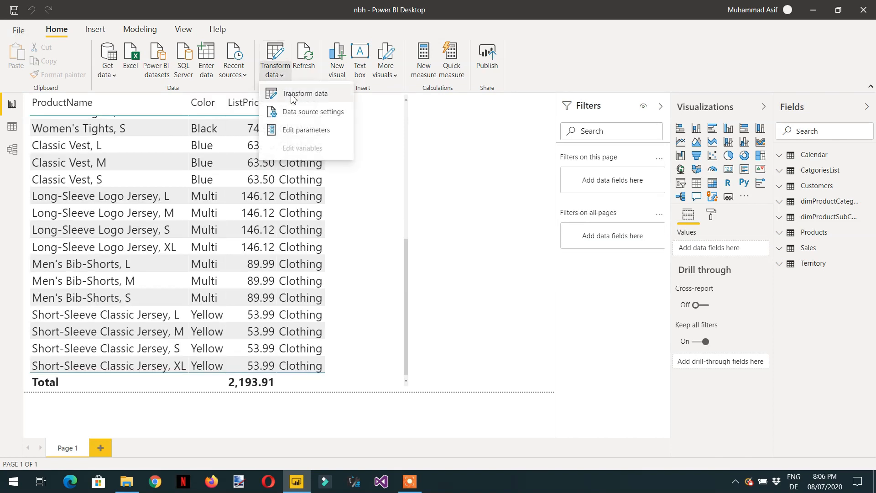
click(301, 131)
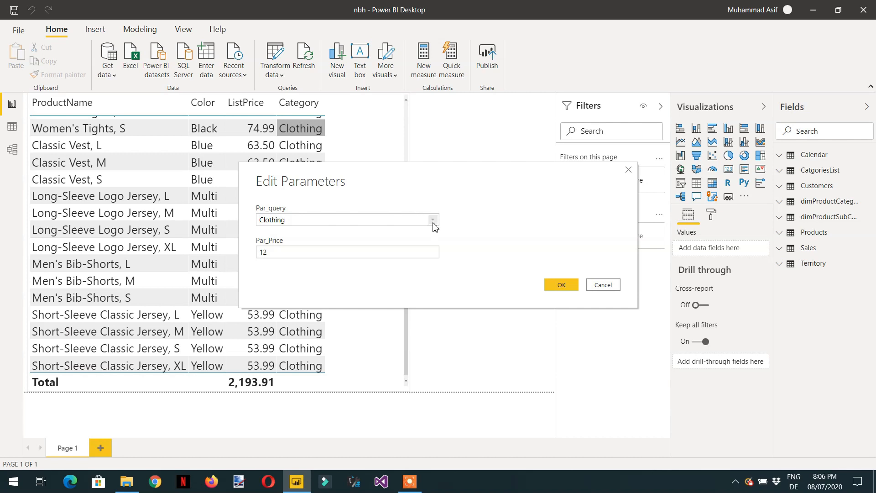
click(433, 220)
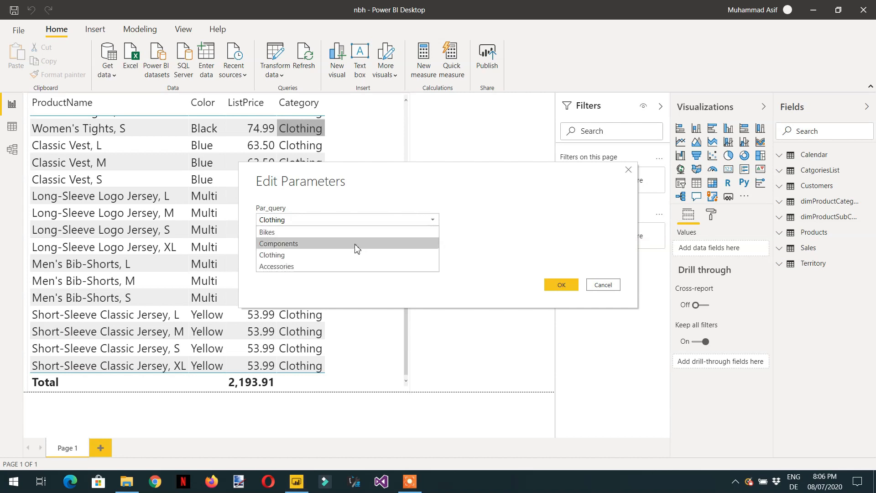
click(296, 266)
drag(289, 253, 219, 254)
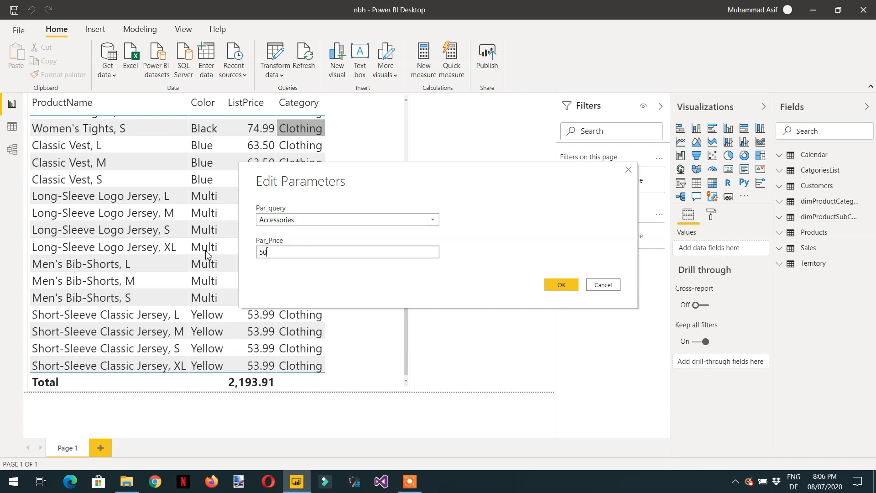
click(561, 287)
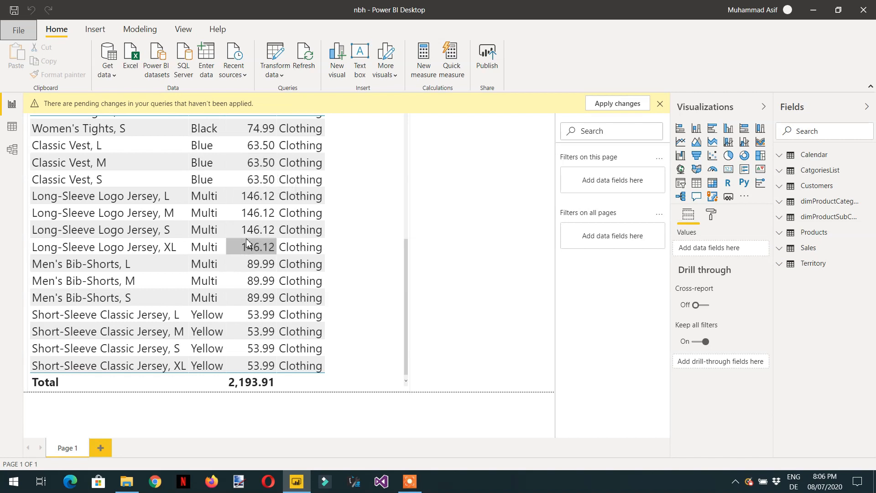
click(618, 103)
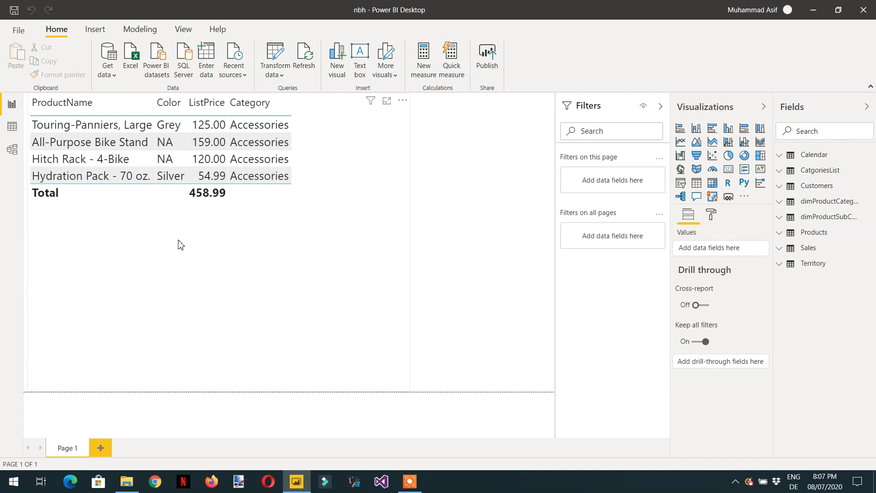
- Save the report as a Power BI template file (*.pbit) named ParametersCategories in the C: drive's Power BI folder
click(18, 31)
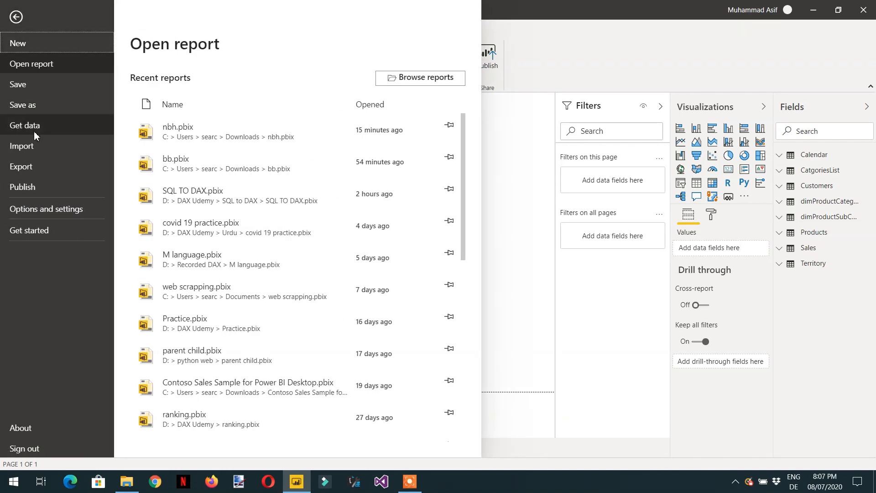
click(28, 105)
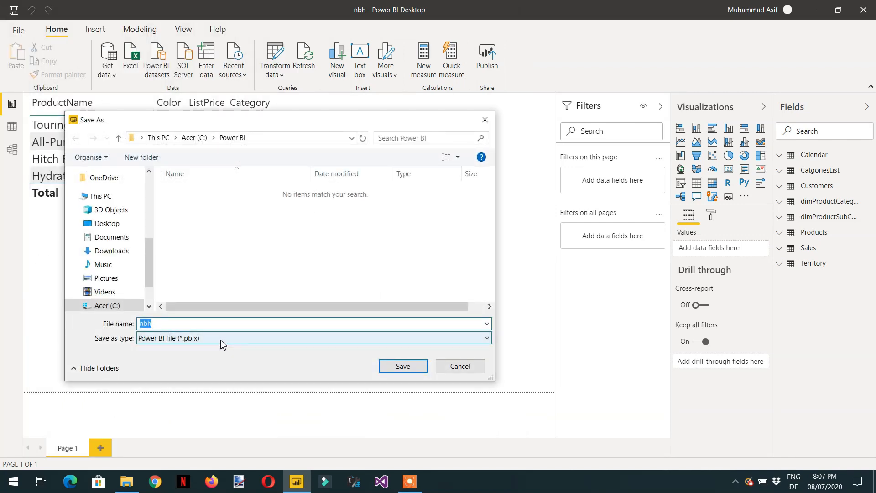
click(223, 343)
click(217, 359)
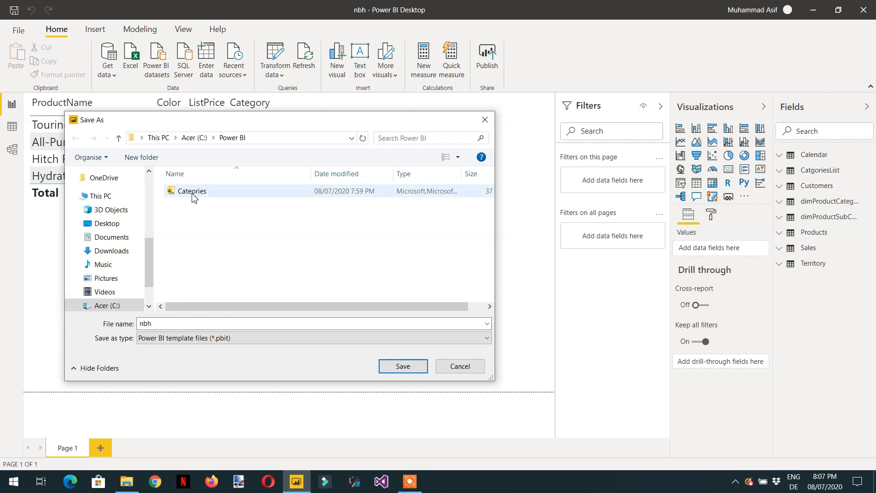
double_click(145, 323)
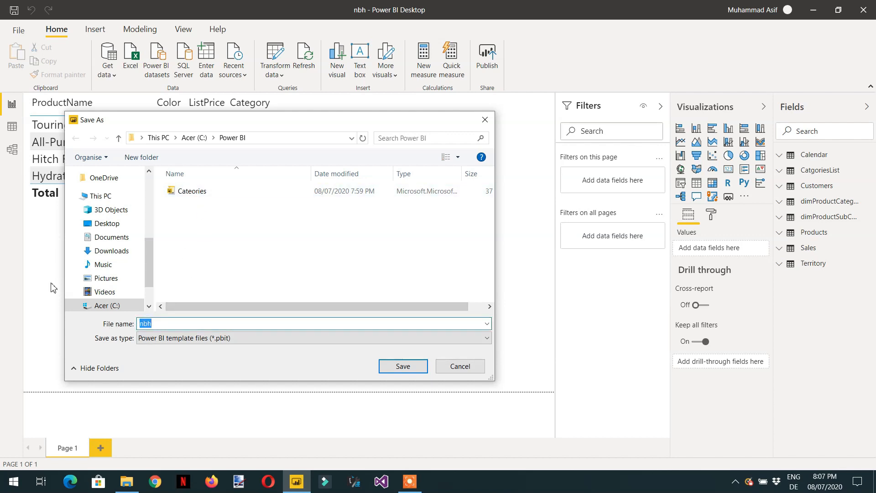
text(N)
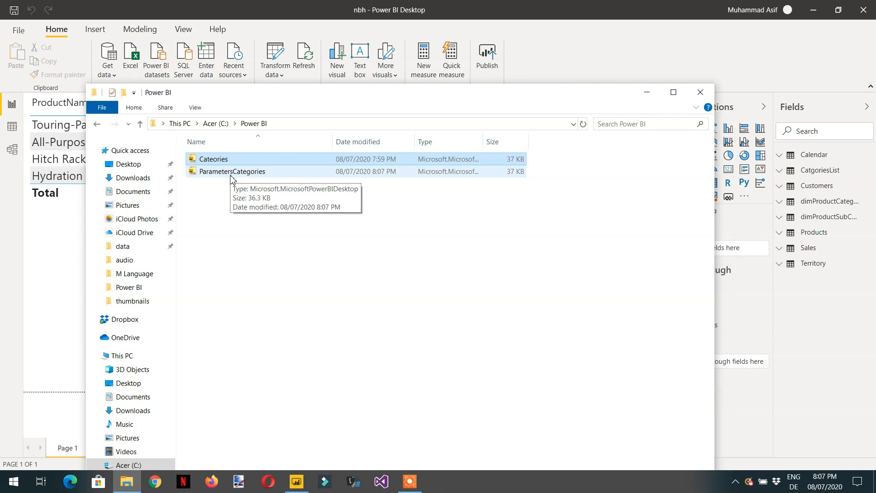
- Open the ParametersCategories template from File Explorer, load it with Par_query Clothing and Par_Price 20, and check the product table
click(228, 175)
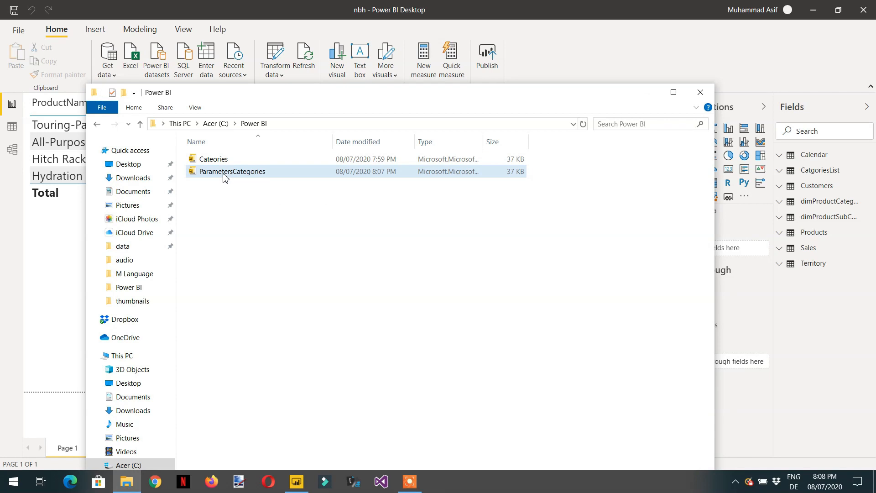
double_click(225, 175)
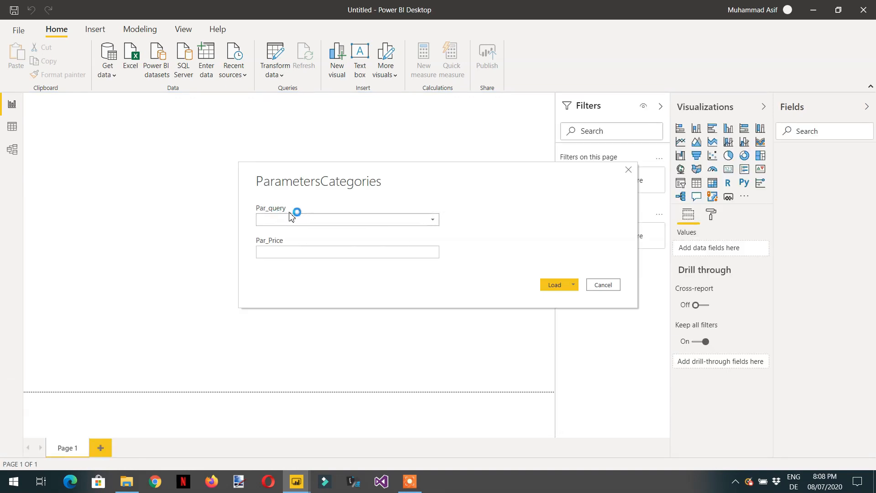
click(433, 220)
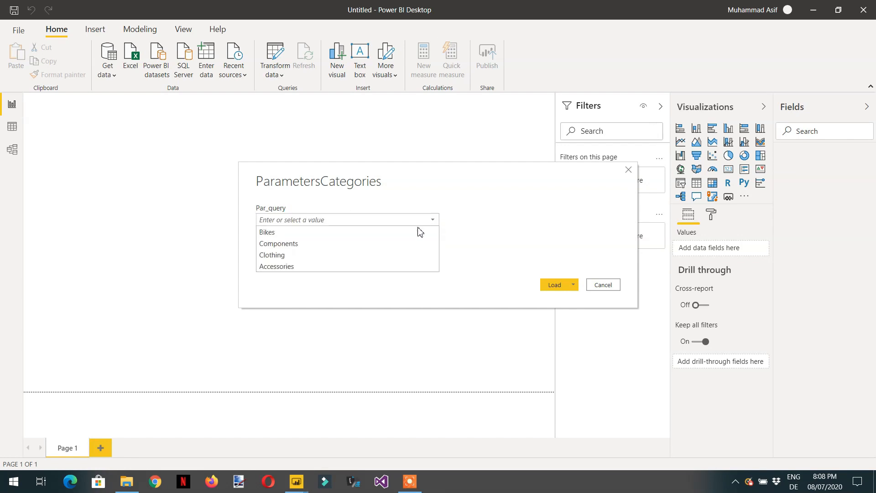
click(319, 255)
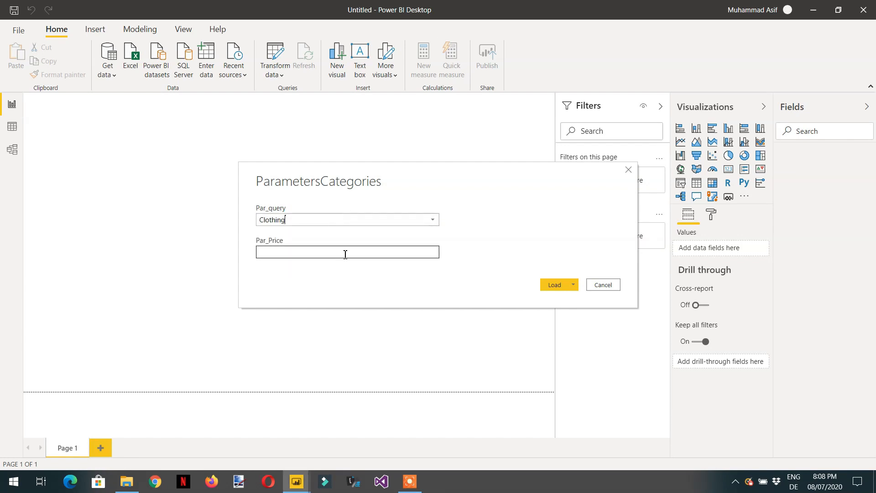
click(275, 253)
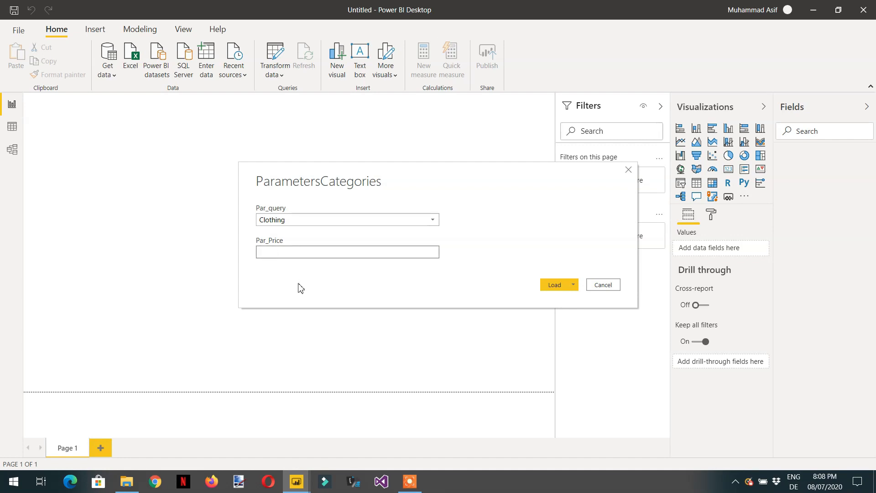
text(20)
key(Return)
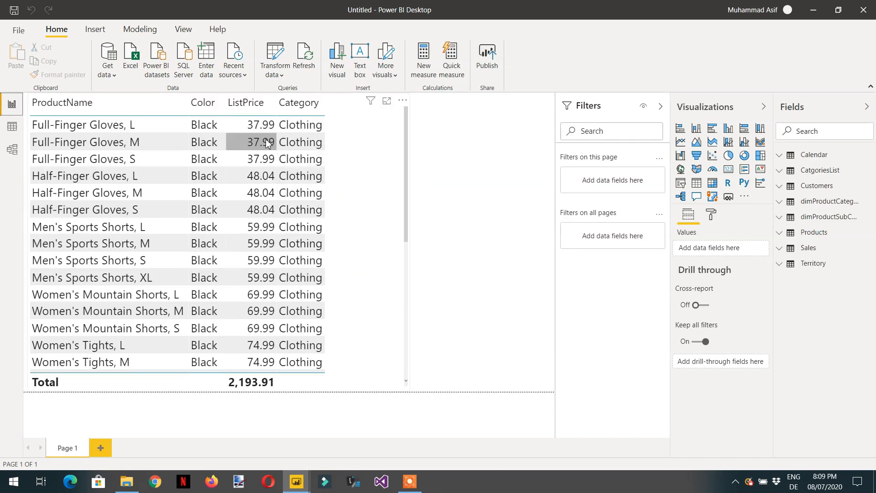
scroll(258, 205, down, 5)
scroll(256, 238, up, 5)
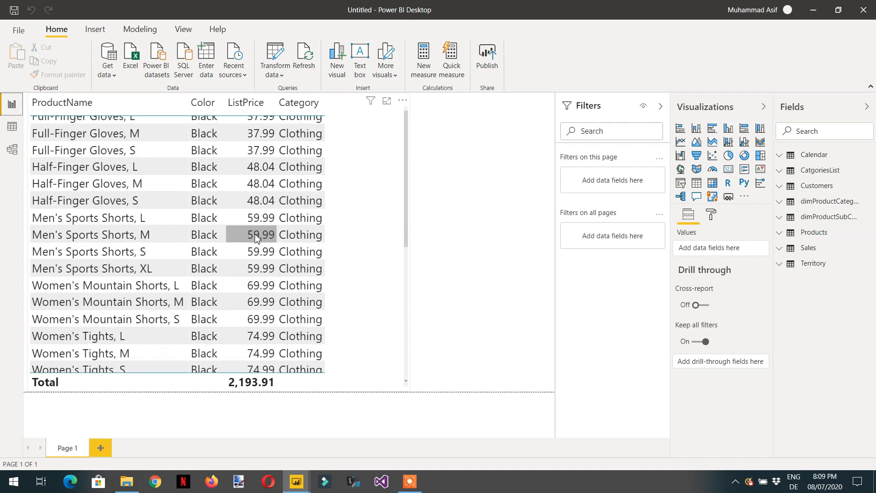